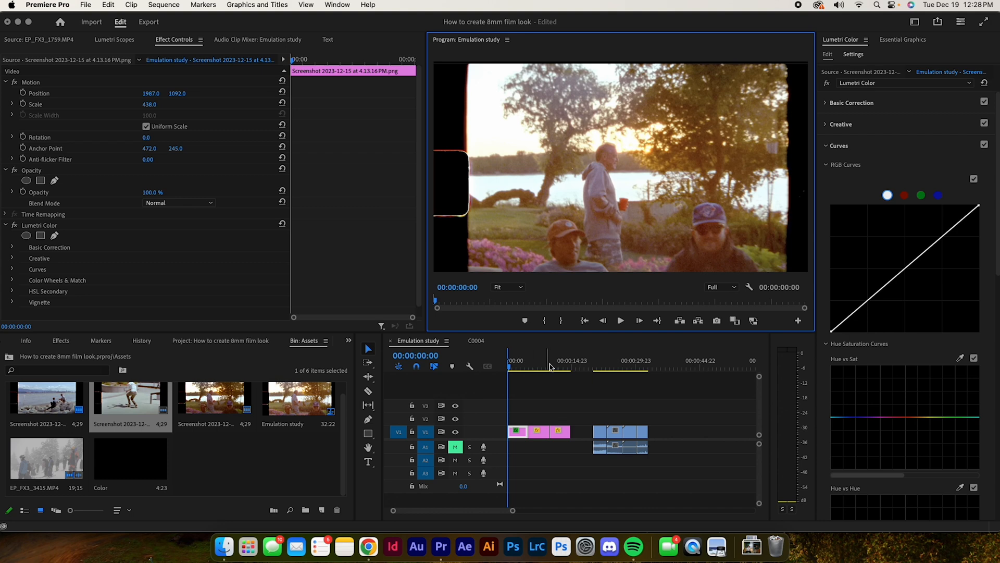
# Step: Scrub back to the start of the Emulation study sequence and examine the sunset film reference still at full size
pyautogui.click(634, 367)
pyautogui.moveTo(635, 369); pyautogui.dragTo(508, 368)
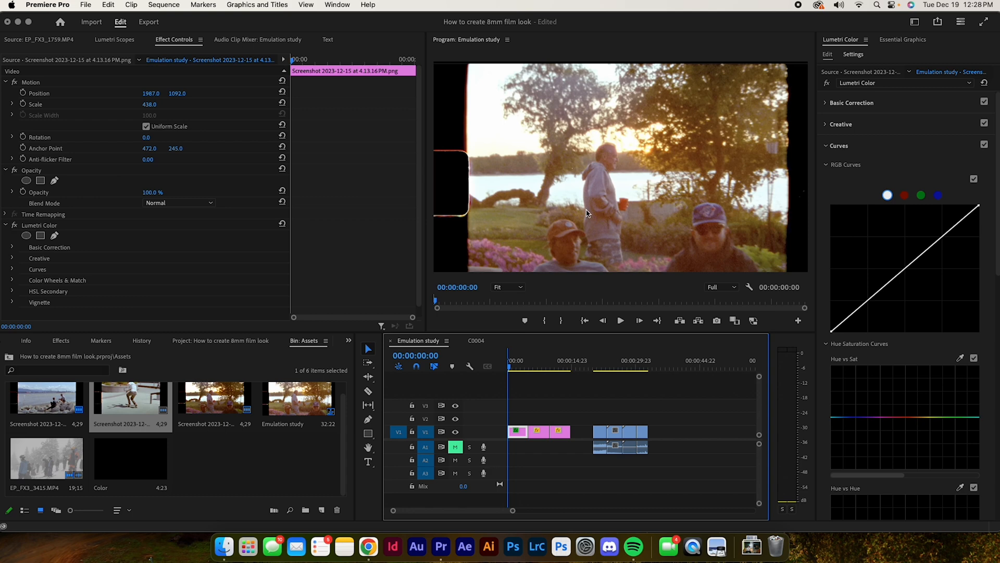
pyautogui.press('`')
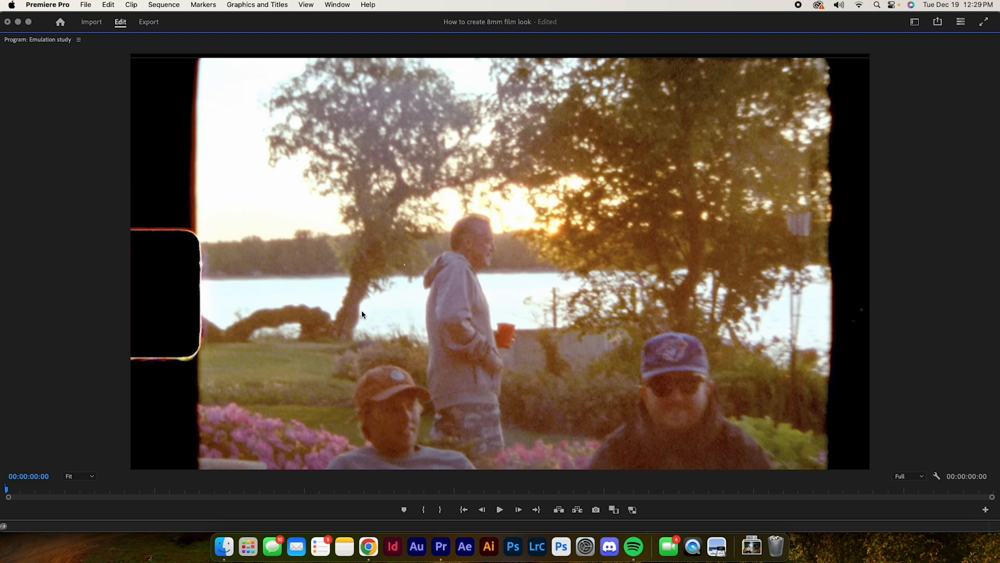
pyautogui.press('`')
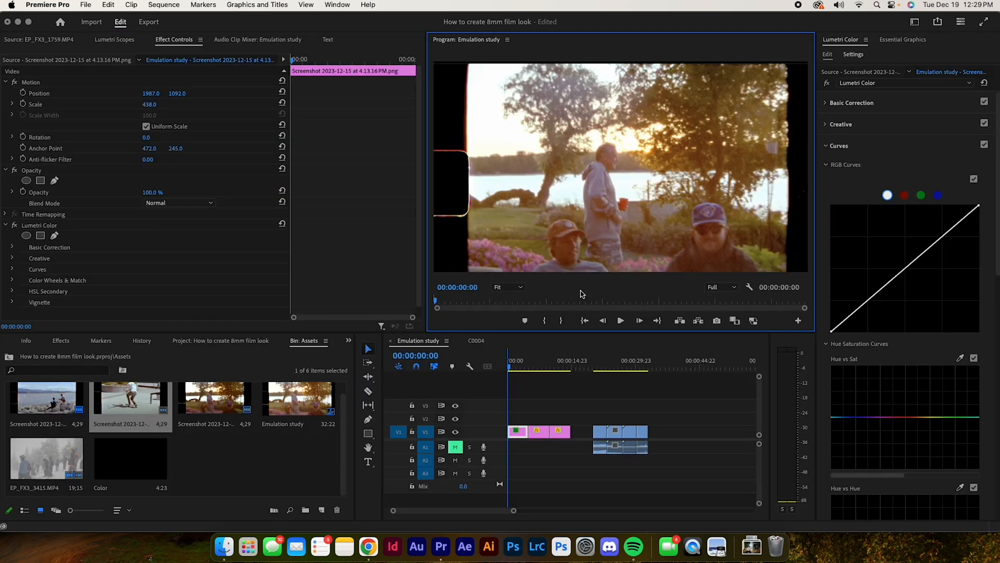
# Step: Find the Gaussian Blur effect and apply it to the car clip EP_FX3_1374.MP4 in the timeline
pyautogui.moveTo(607, 367); pyautogui.dragTo(597, 368)
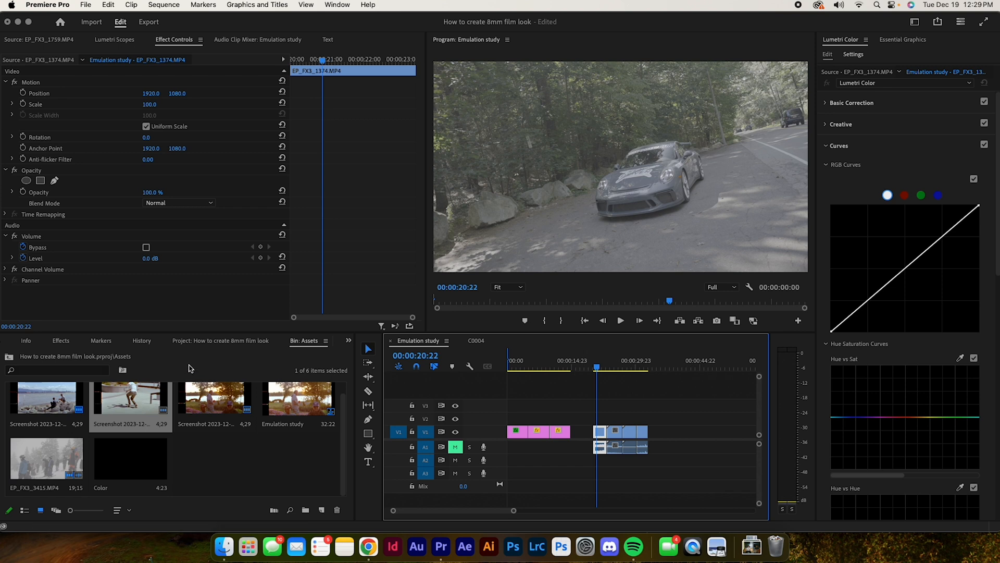
pyautogui.click(71, 342)
pyautogui.click(76, 355)
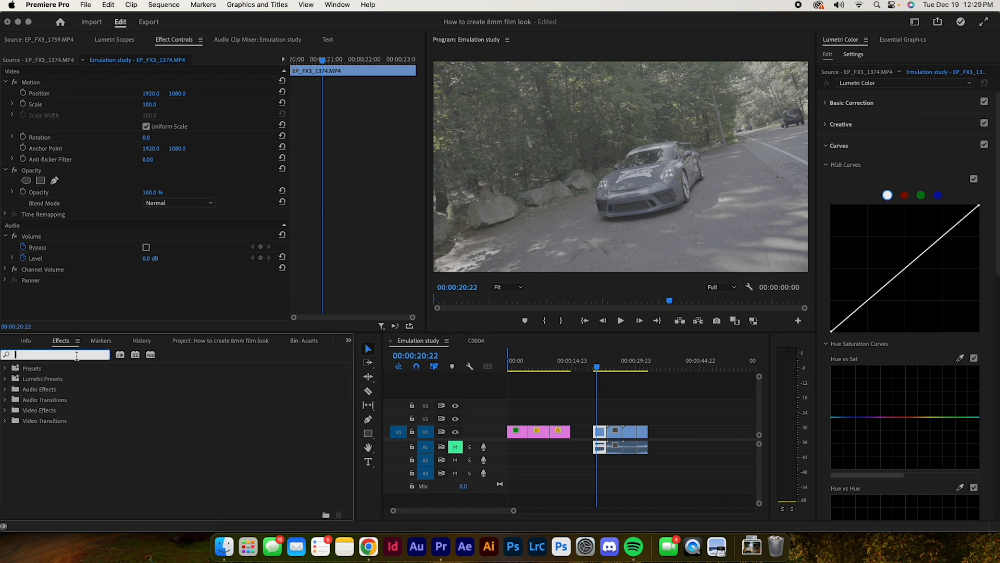
pyautogui.write('gau')
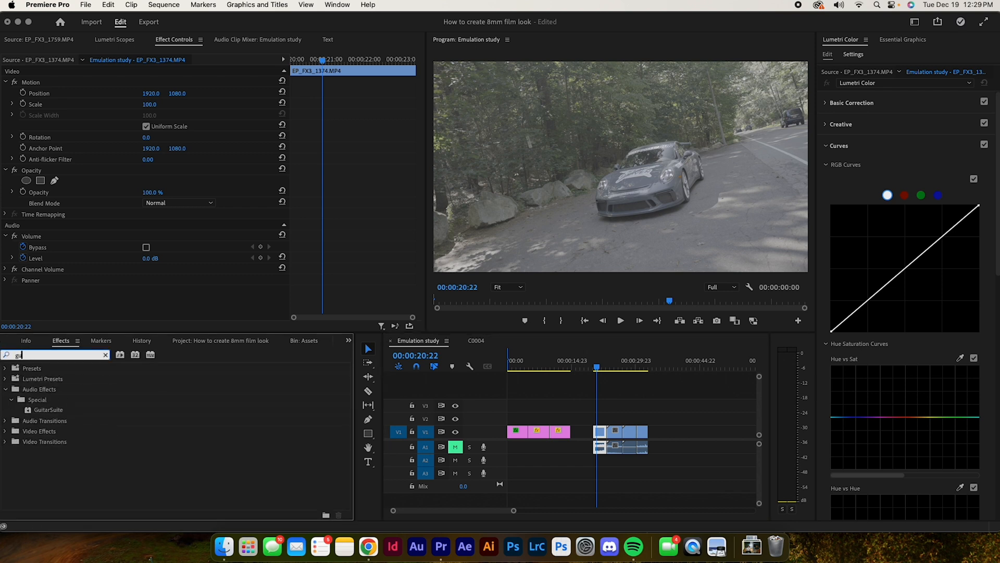
pyautogui.moveTo(51, 463); pyautogui.dragTo(602, 436)
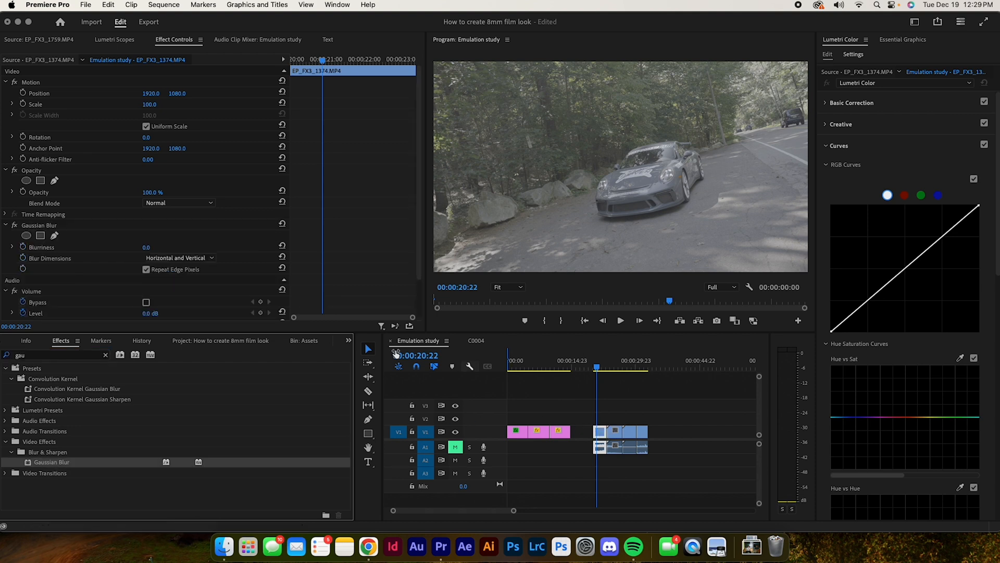
# Step: Set the car clip's Gaussian Blur blurriness to 5.0 and check the softened image at full size
pyautogui.scroll(-2, 121, 268)
pyautogui.click(156, 226)
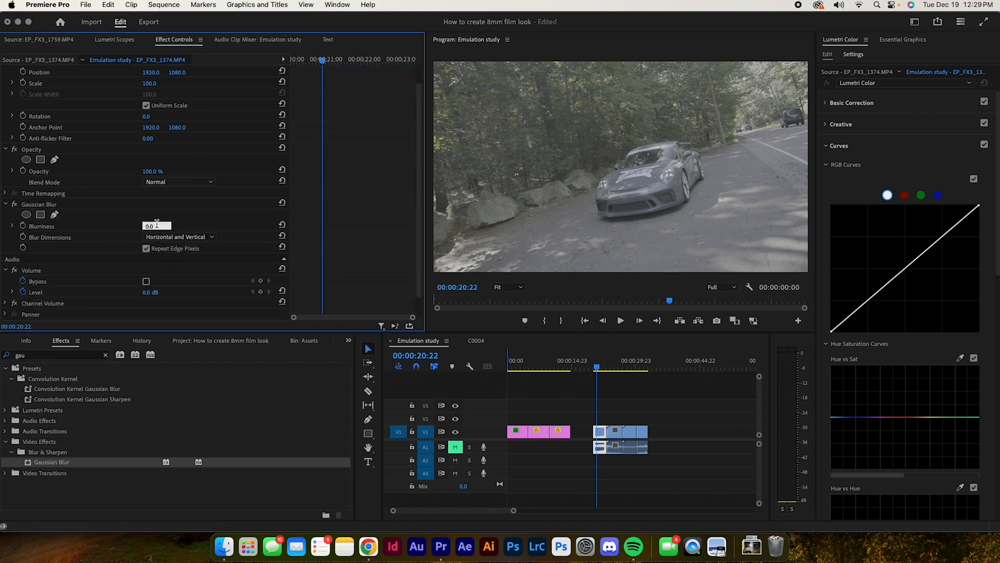
pyautogui.press('Return')
pyautogui.press('`')
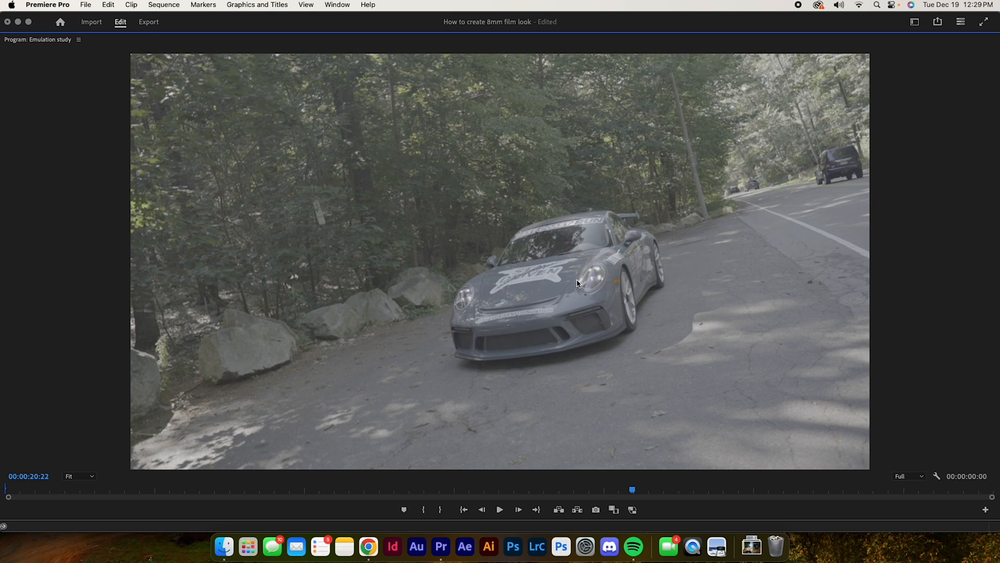
pyautogui.press('`')
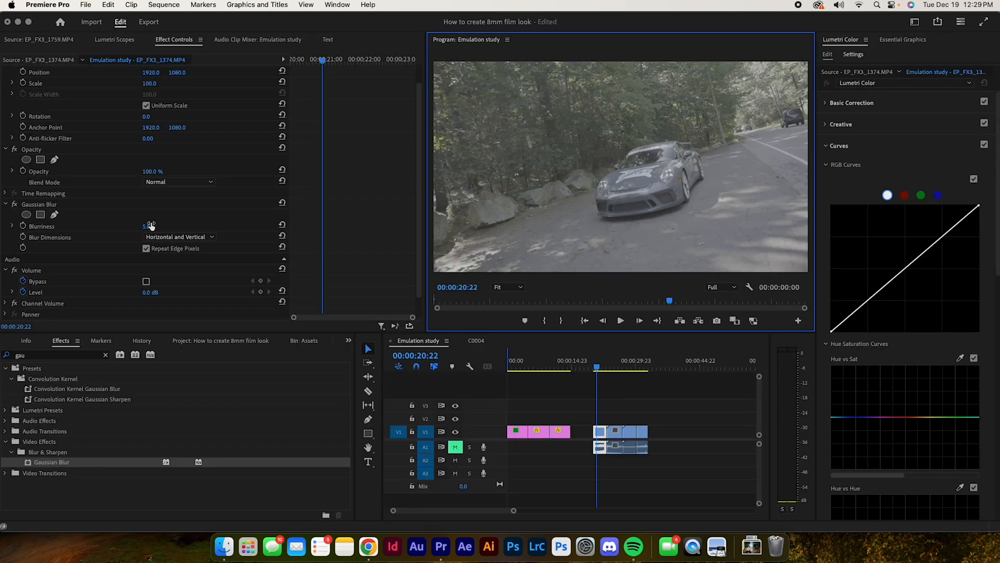
# Step: Turn Repeat Edge Pixels off for the Gaussian Blur to check the frame edges at full size, and turn it back on
pyautogui.click(160, 252)
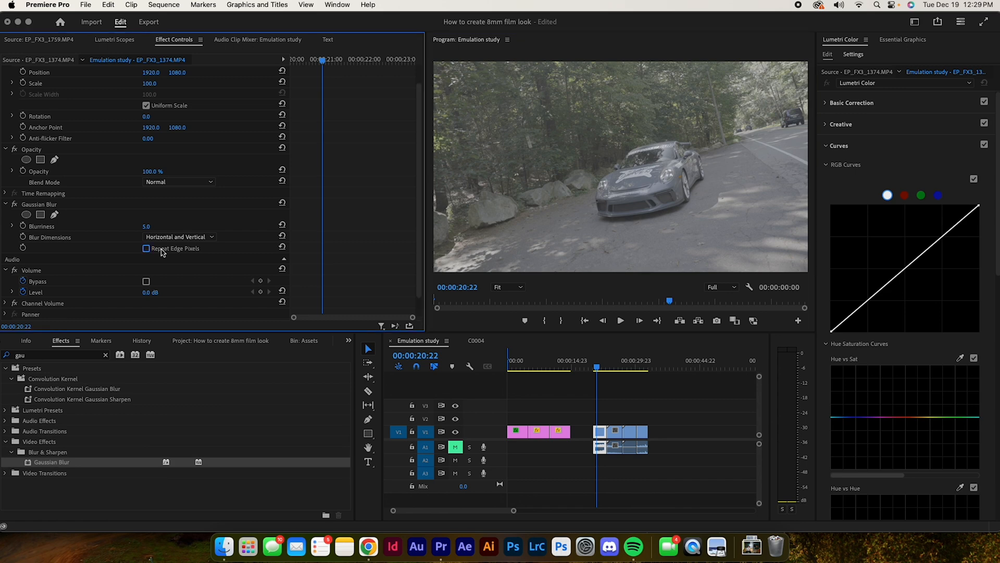
pyautogui.press('`')
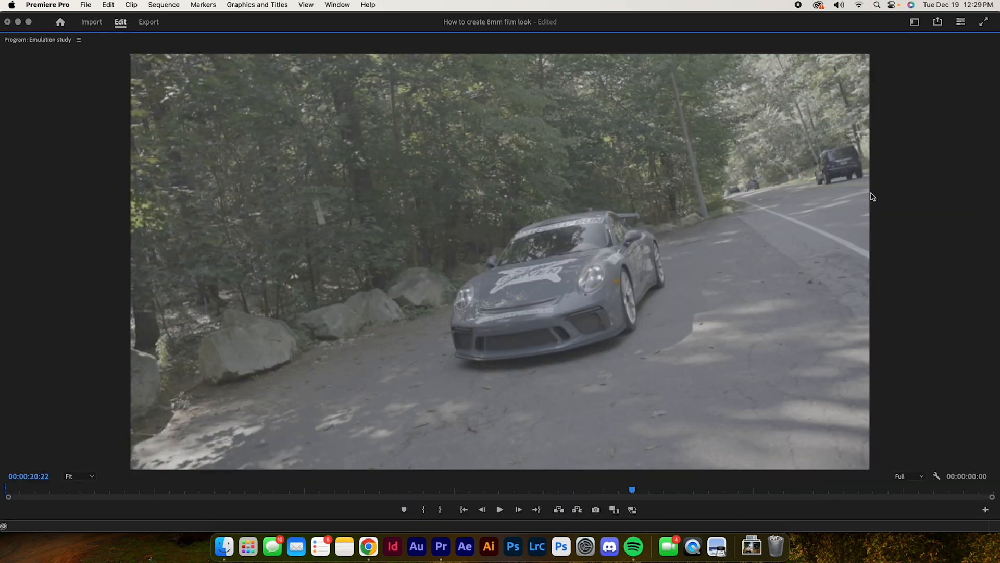
pyautogui.press('`')
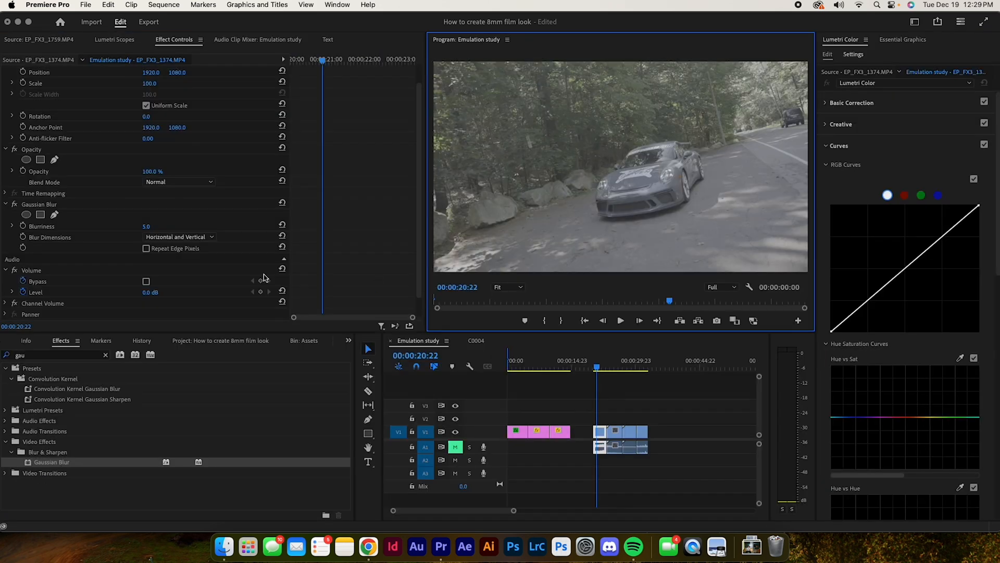
pyautogui.click(147, 248)
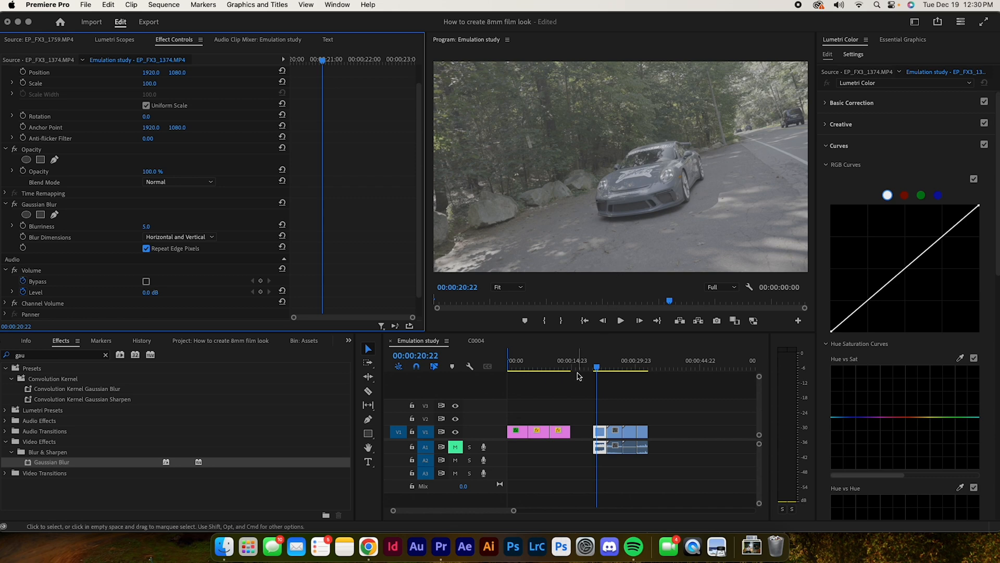
# Step: Examine the Lumetri Scopes for the sunset, seaside and skateboarder film reference stills in turn
pyautogui.click(520, 363)
pyautogui.click(114, 39)
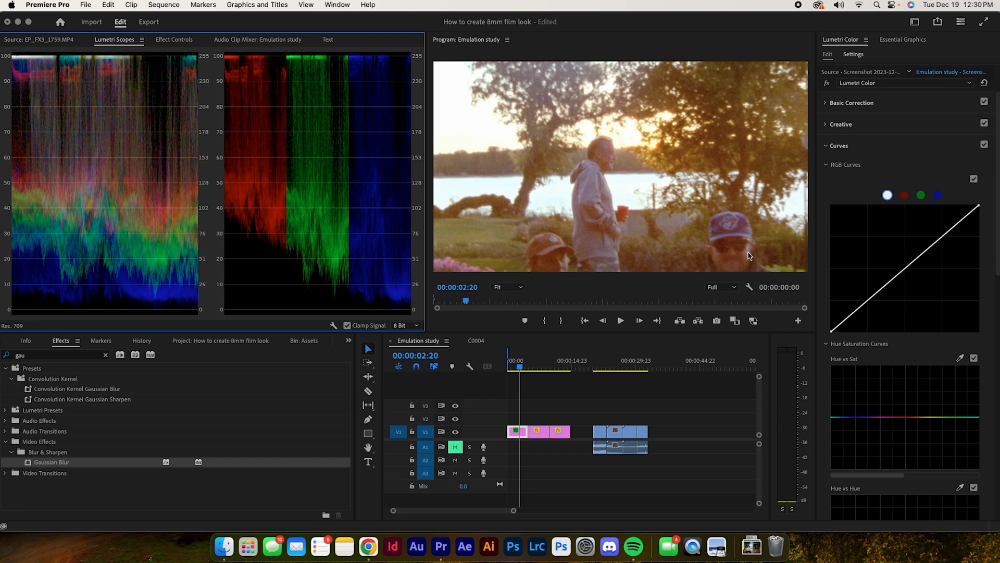
pyautogui.press('`')
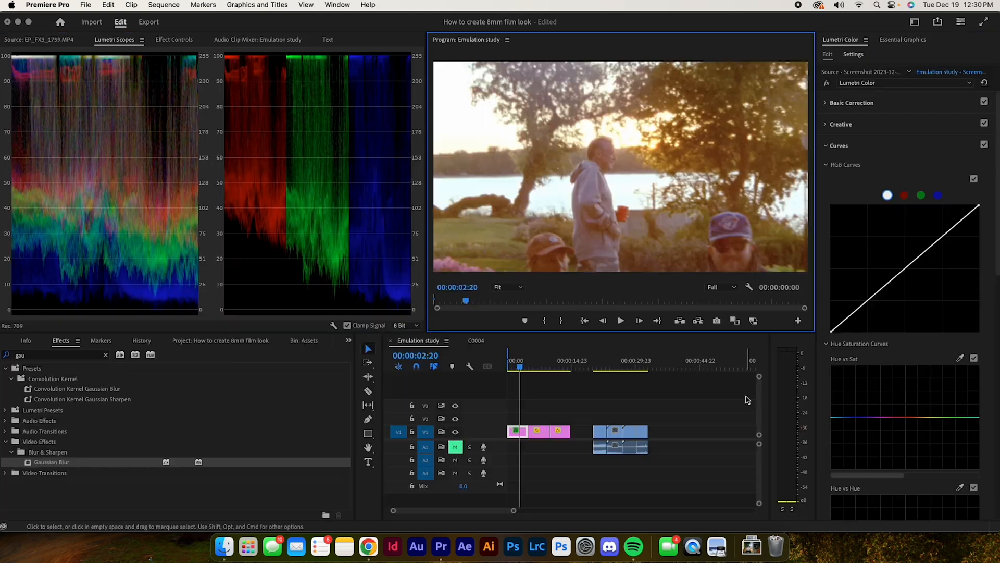
pyautogui.press('`')
pyautogui.moveTo(531, 364); pyautogui.dragTo(538, 363)
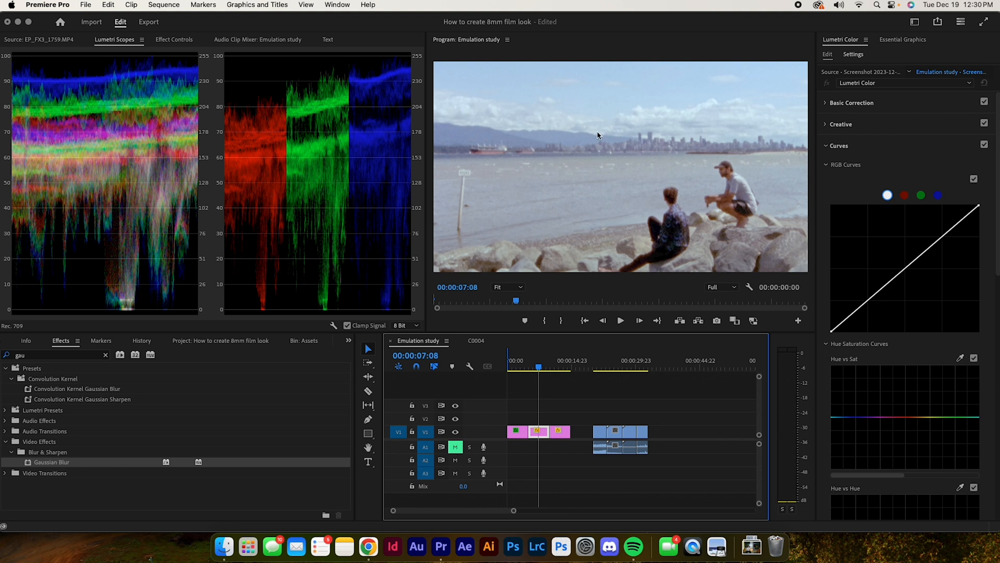
pyautogui.click(553, 368)
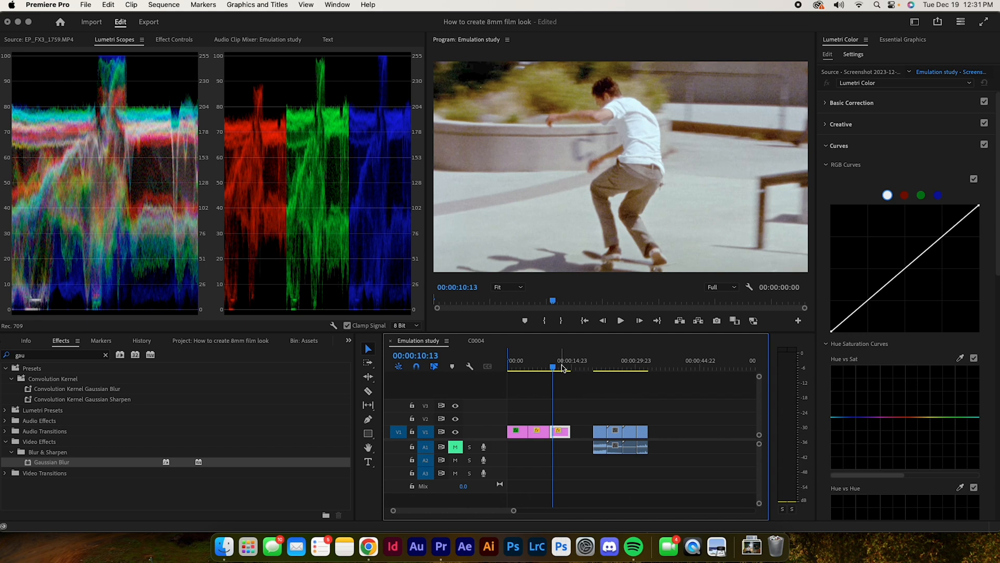
# Step: Fully desaturate the car clip and move the black point of its RGB curve inward to darken the shadows
pyautogui.click(600, 368)
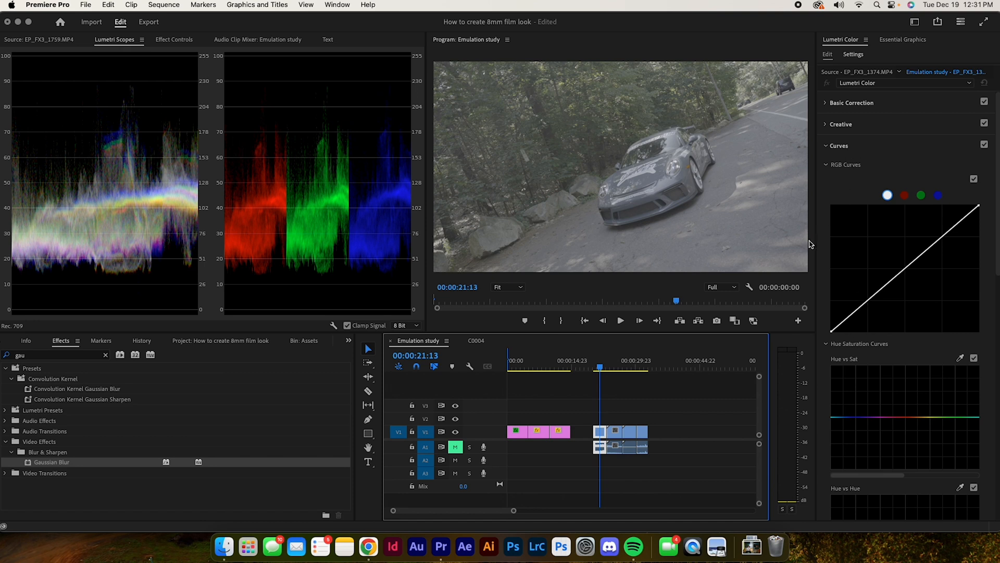
pyautogui.click(867, 108)
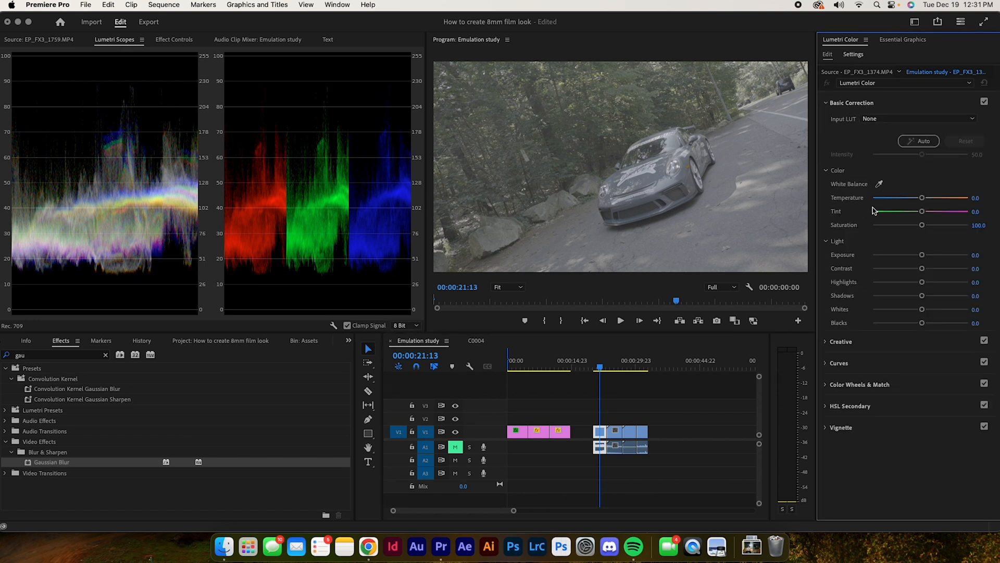
pyautogui.click(885, 363)
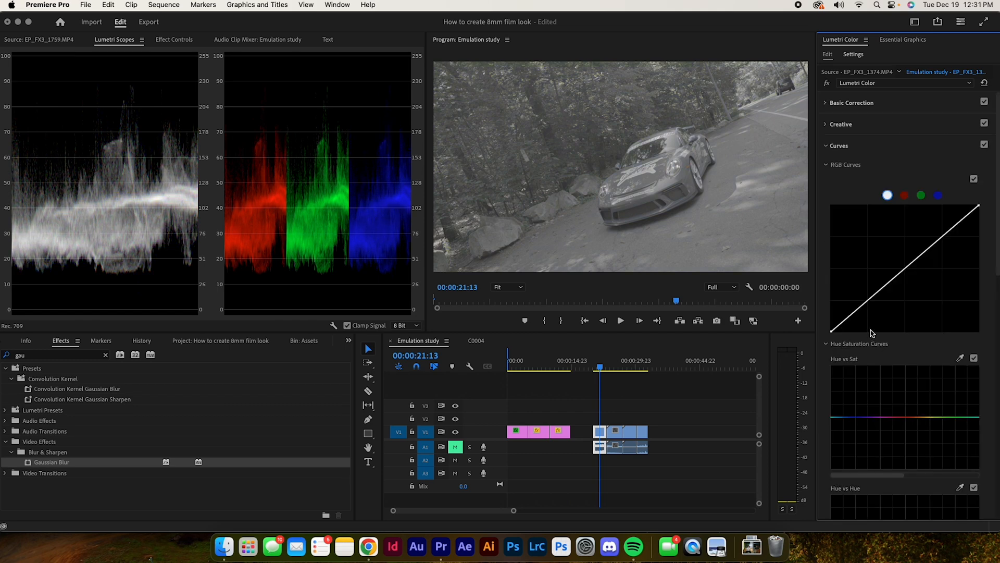
pyautogui.moveTo(833, 333); pyautogui.dragTo(846, 336)
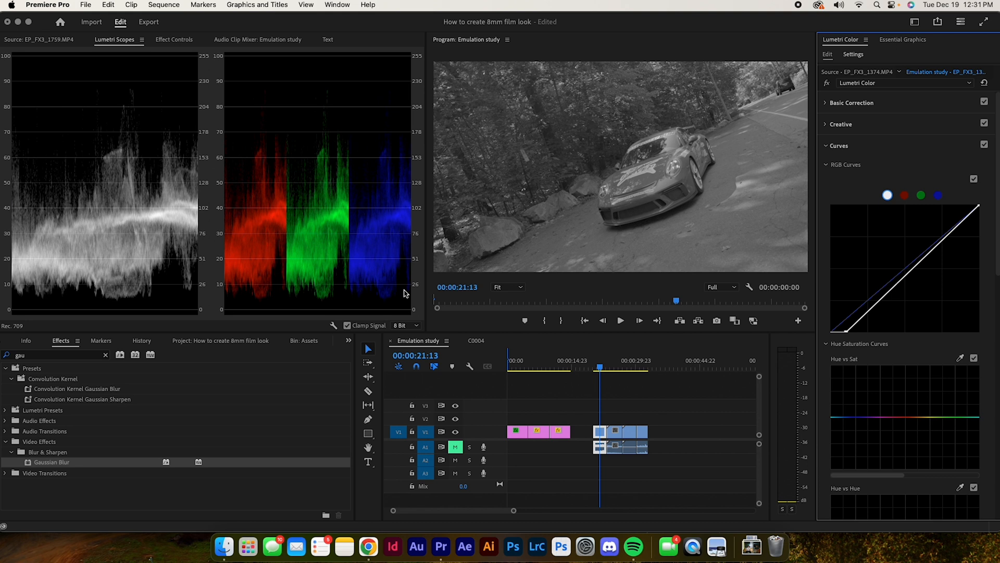
# Step: Reset the car clip's saturation to 100 and slightly lift the black point of its RGB curve
pyautogui.click(902, 102)
pyautogui.doubleClick(885, 226)
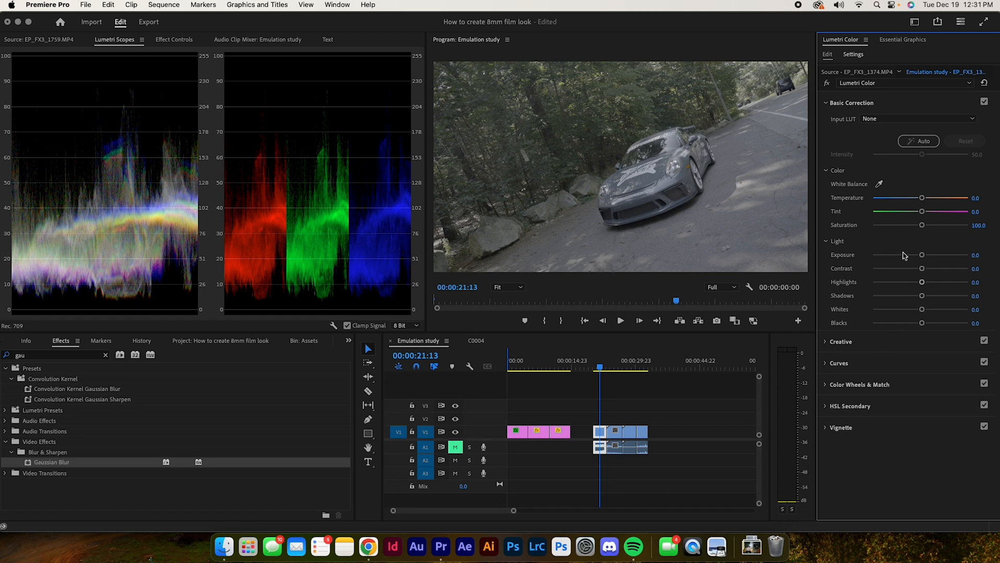
pyautogui.click(867, 364)
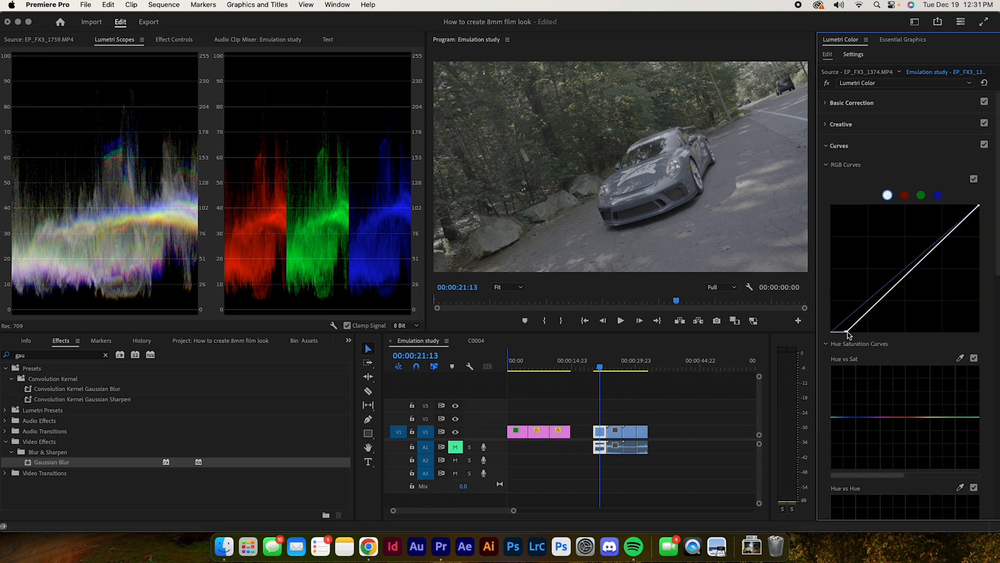
pyautogui.moveTo(847, 332); pyautogui.dragTo(849, 323)
# Step: Check the blacks in the seaside reference still, and raise the car clip's RGB curve black point further to fade the shadows
pyautogui.click(537, 365)
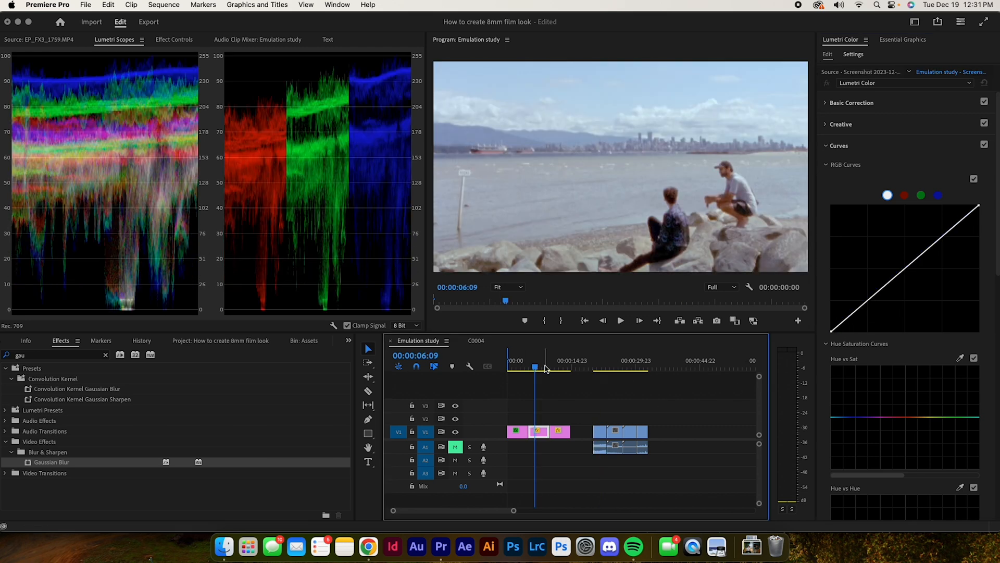
pyautogui.click(647, 264)
pyautogui.press('`')
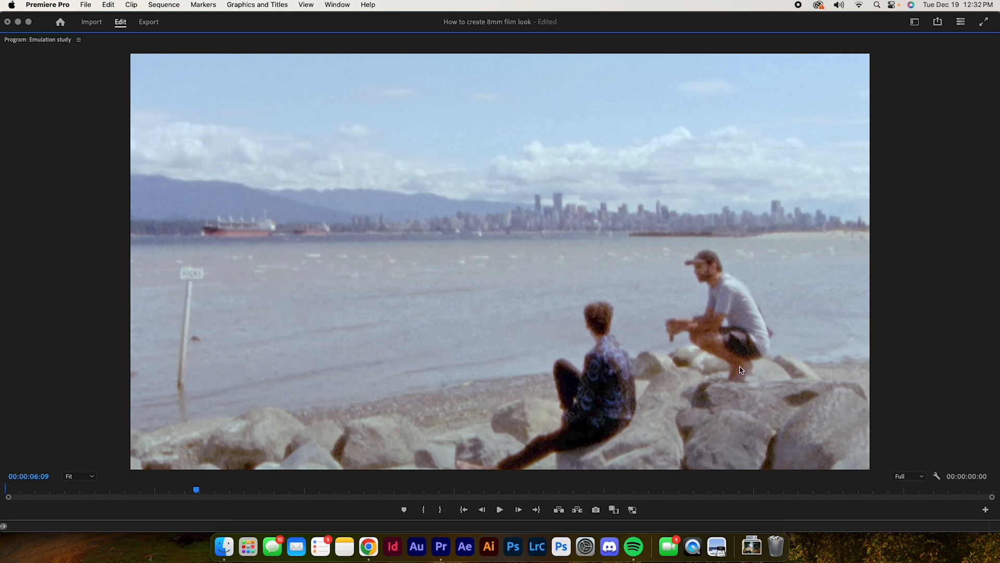
pyautogui.press('`')
pyautogui.moveTo(616, 368); pyautogui.dragTo(602, 369)
pyautogui.moveTo(832, 331); pyautogui.dragTo(849, 317)
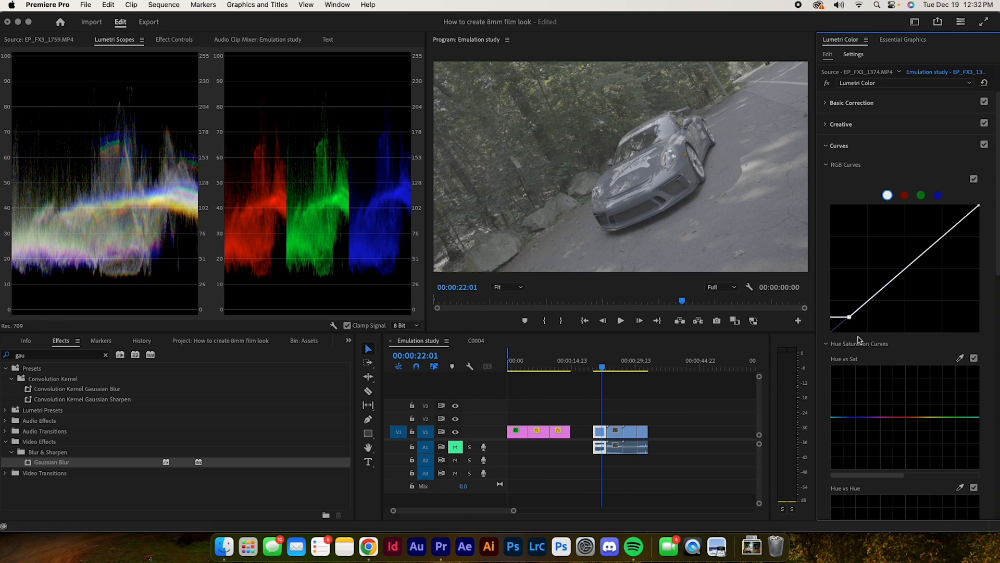
# Step: Shape the car clip's RGB curve into an S with a lowered shadow point, a midtone point and a raised highlight point
pyautogui.moveTo(880, 291); pyautogui.dragTo(884, 294)
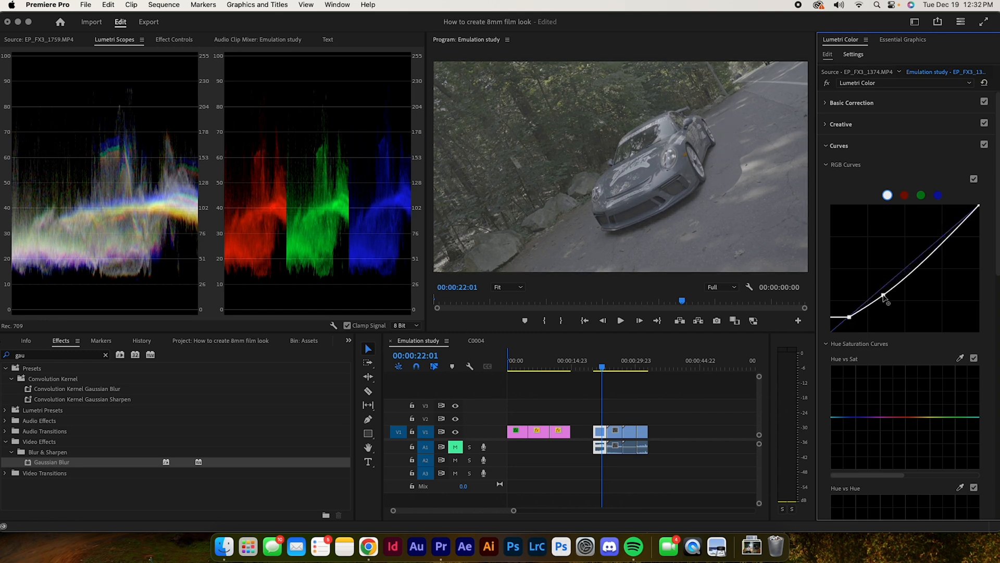
pyautogui.moveTo(928, 259); pyautogui.dragTo(903, 272)
pyautogui.moveTo(884, 295); pyautogui.dragTo(885, 299)
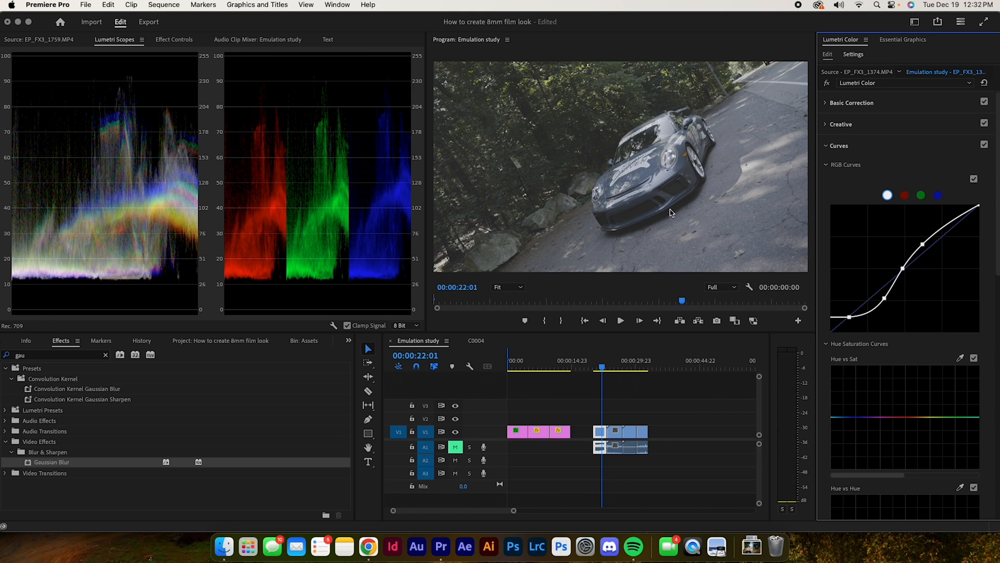
# Step: Compare the car clip with the seaside reference still and raise the highlight point of the car clip's RGB curve
pyautogui.click(543, 364)
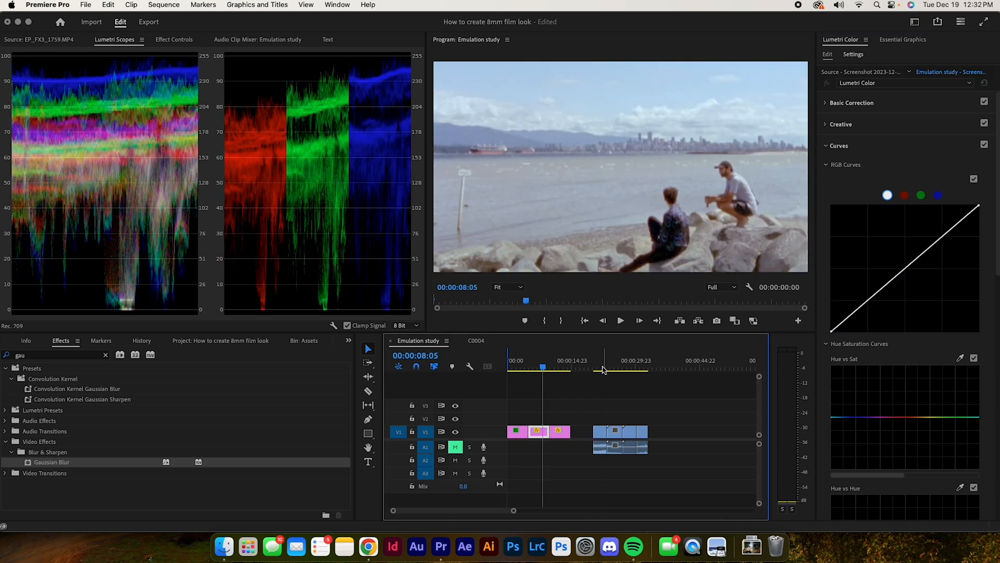
pyautogui.click(542, 365)
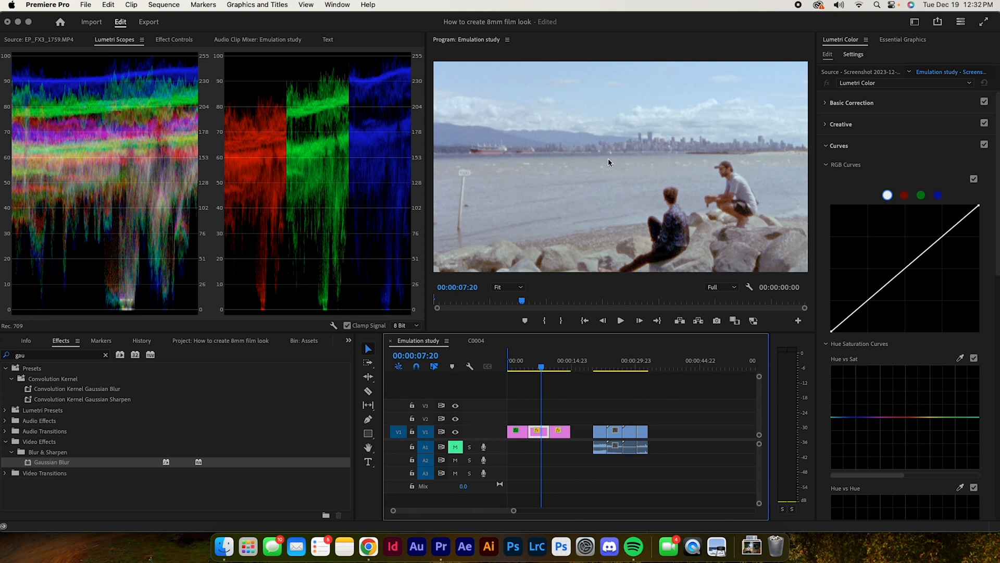
pyautogui.click(600, 362)
pyautogui.click(922, 243)
pyautogui.moveTo(922, 243); pyautogui.dragTo(926, 234)
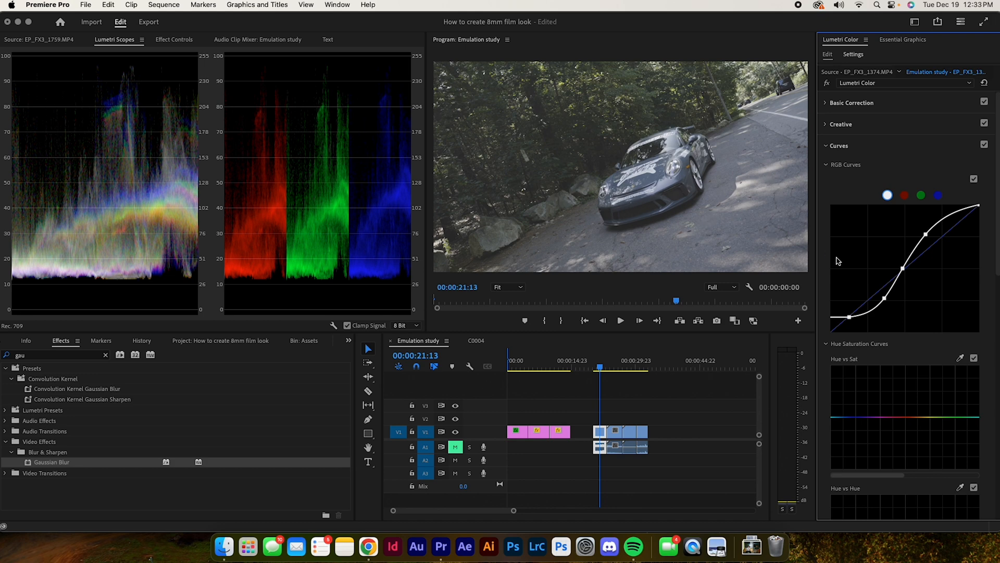
# Step: Strengthen the car clip's contrast by nudging the RGB curve's midtone and highlight points up and its shadow point down
pyautogui.moveTo(903, 269); pyautogui.dragTo(904, 266)
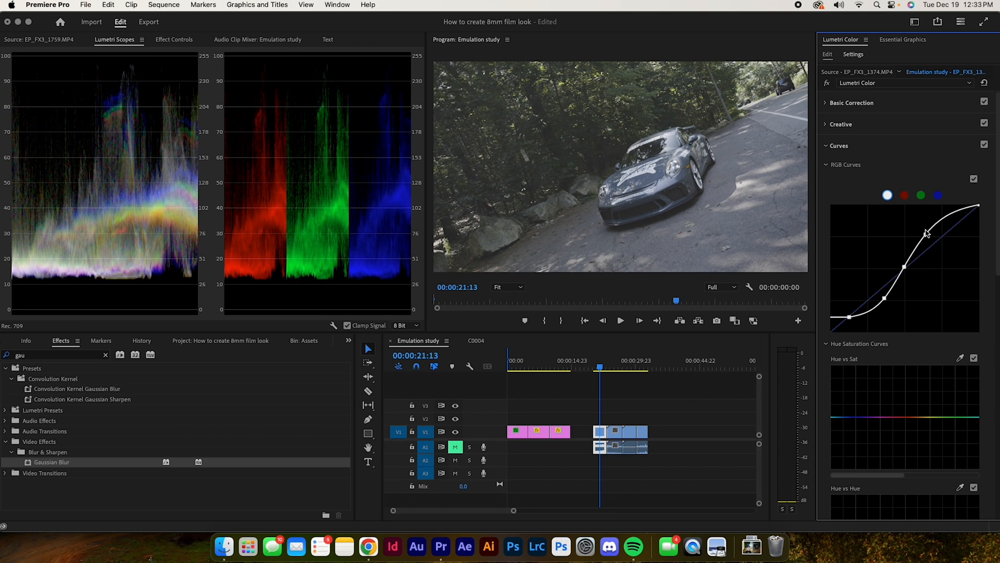
pyautogui.moveTo(925, 236); pyautogui.dragTo(925, 232)
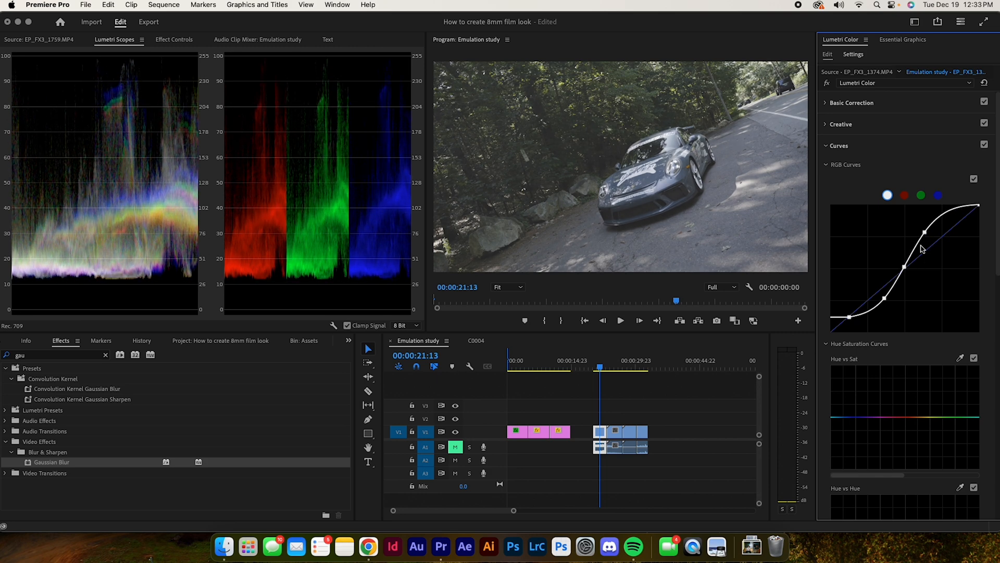
pyautogui.moveTo(884, 298); pyautogui.dragTo(886, 301)
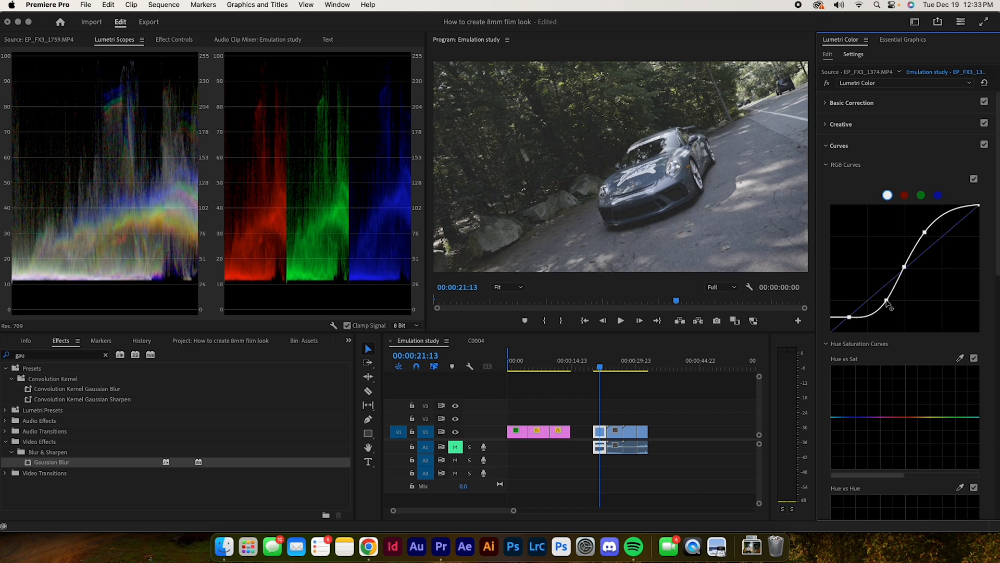
# Step: Check the colours of the seaside reference still, and switch the car clip's RGB curves to the blue channel
pyautogui.click(545, 364)
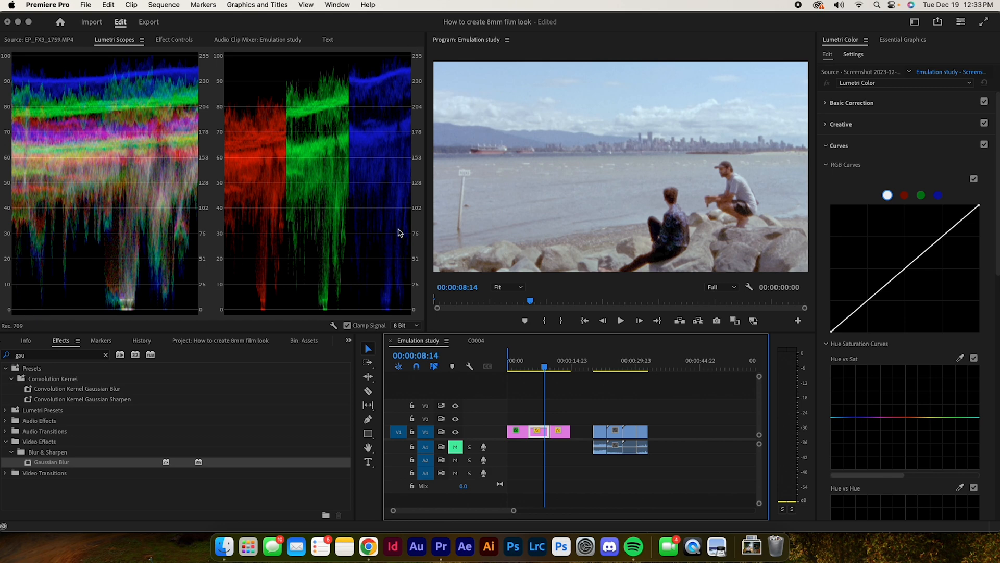
pyautogui.moveTo(590, 365); pyautogui.dragTo(599, 365)
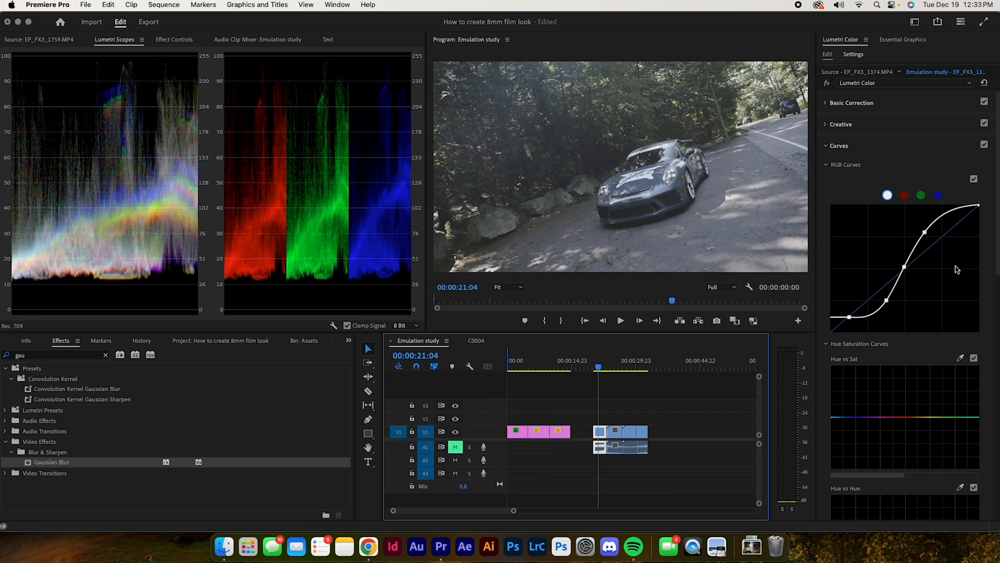
pyautogui.click(937, 194)
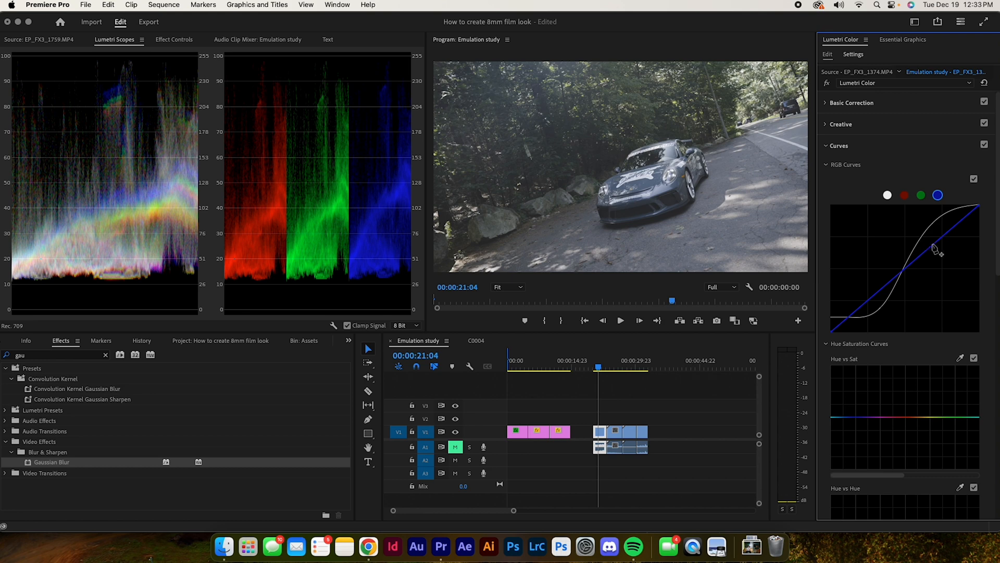
pyautogui.moveTo(934, 245); pyautogui.dragTo(935, 247)
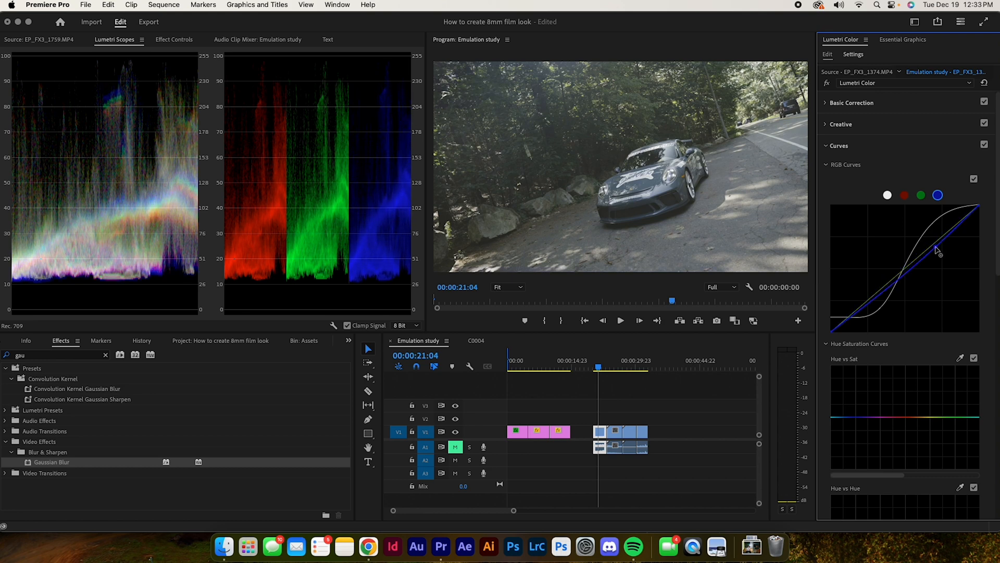
pyautogui.moveTo(903, 278); pyautogui.dragTo(901, 276)
pyautogui.doubleClick(900, 277)
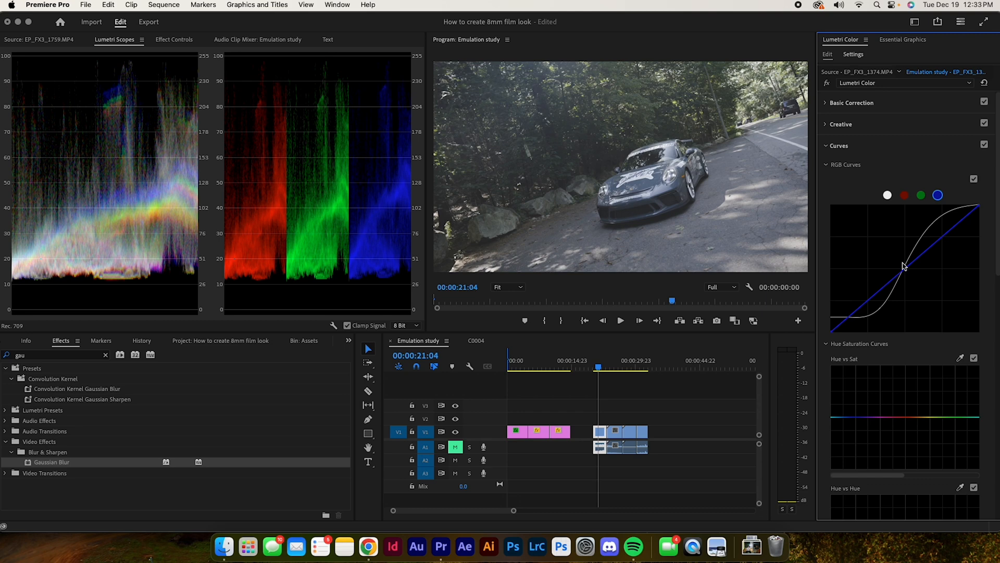
# Step: Pull the car clip's blue curve slightly down with a highlight point and balance it with a shadow point
pyautogui.click(939, 242)
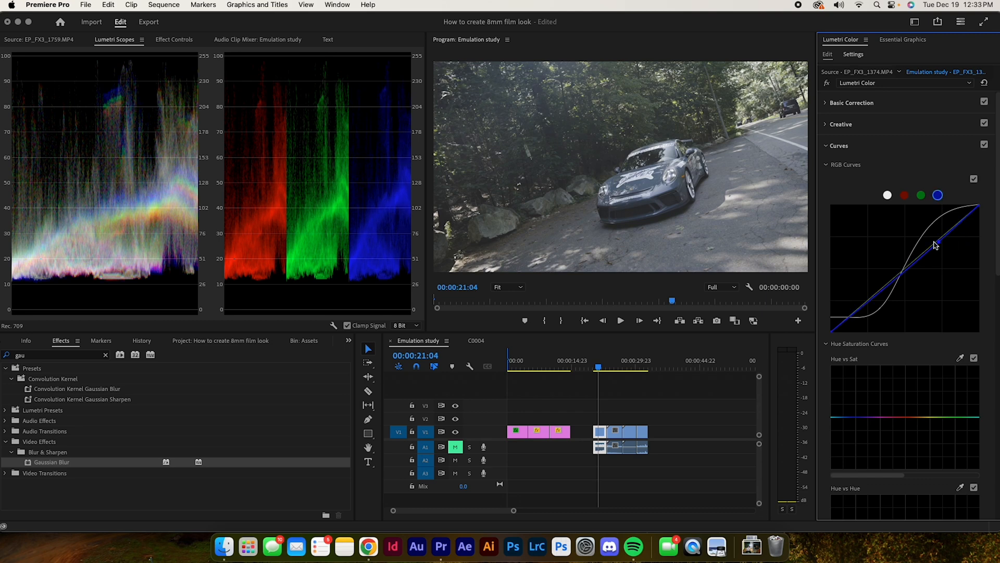
pyautogui.moveTo(939, 242); pyautogui.dragTo(940, 245)
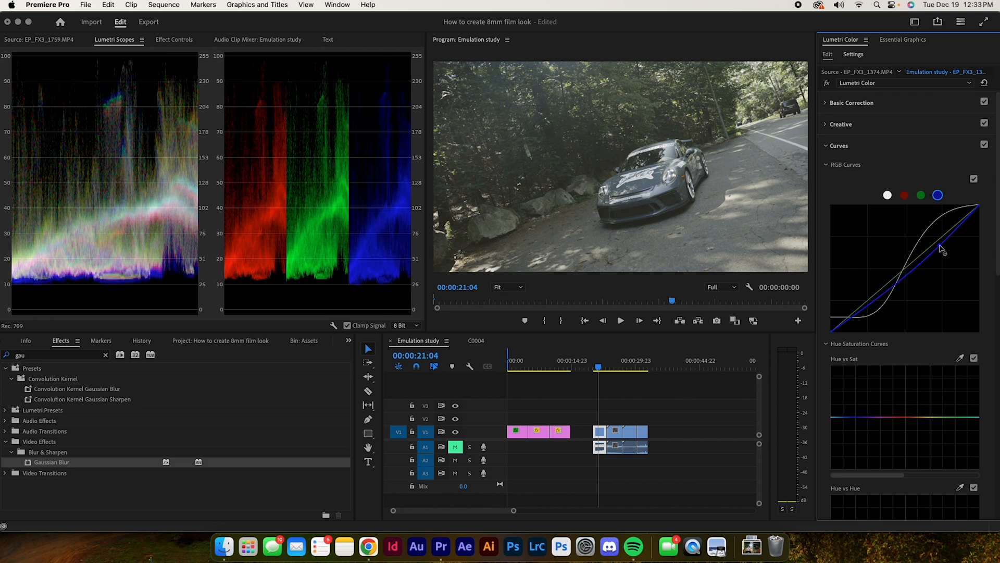
pyautogui.moveTo(868, 305); pyautogui.dragTo(868, 303)
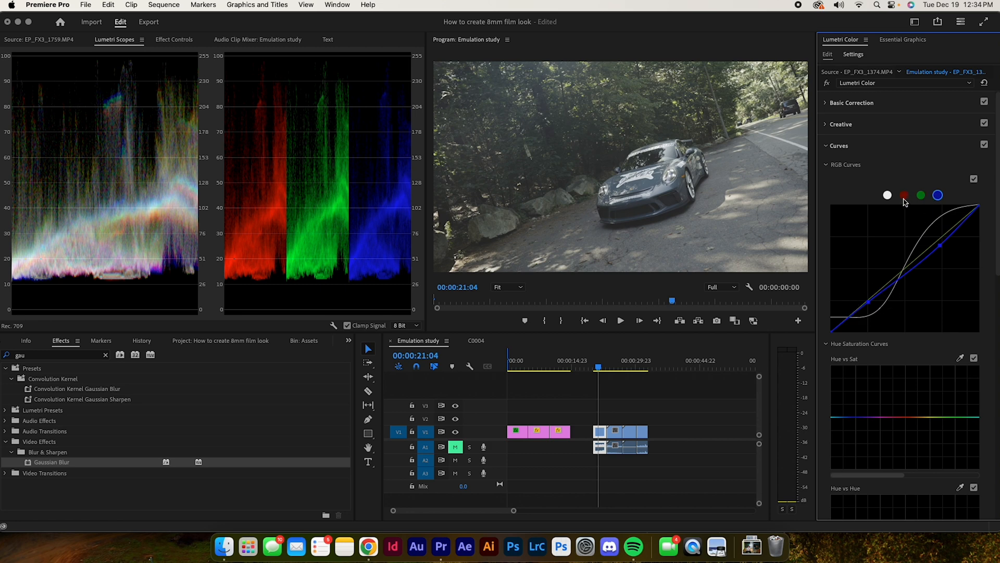
# Step: On the car clip's Hue vs Sat curve, boost the greens between anchor points and raise the cyan-blue saturation beside another anchor point
pyautogui.scroll(-3, 920, 206)
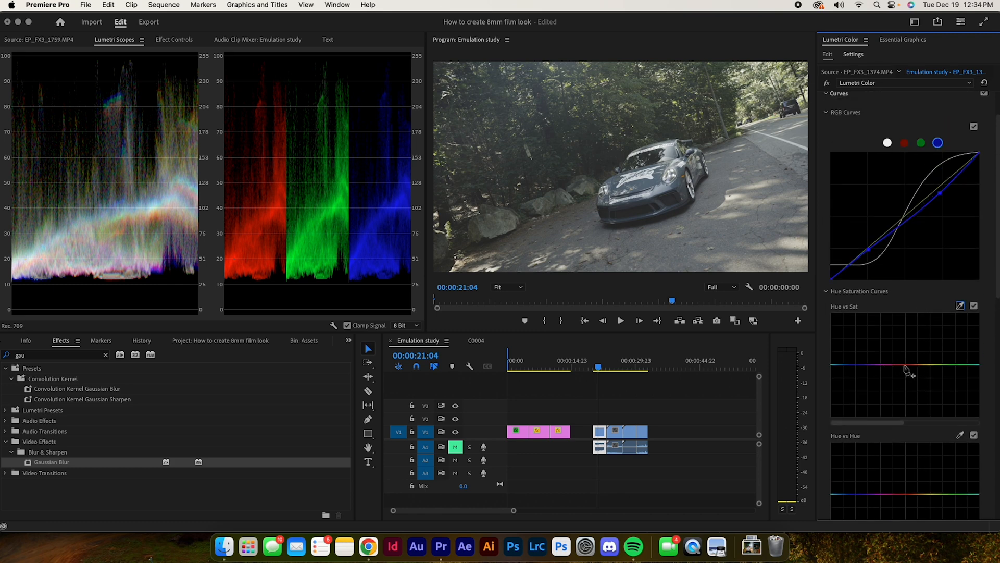
pyautogui.click(930, 365)
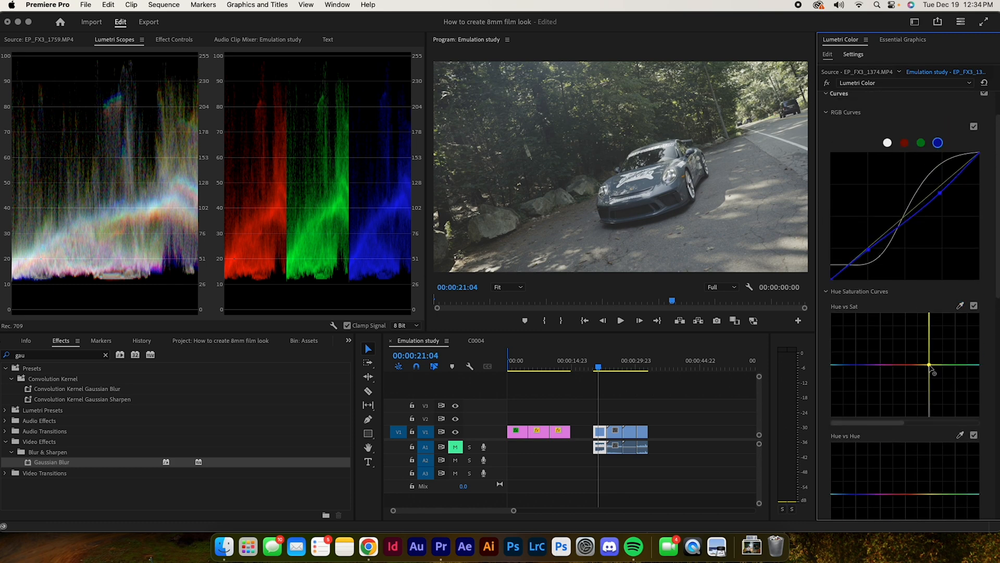
pyautogui.click(968, 365)
pyautogui.moveTo(946, 365); pyautogui.dragTo(951, 357)
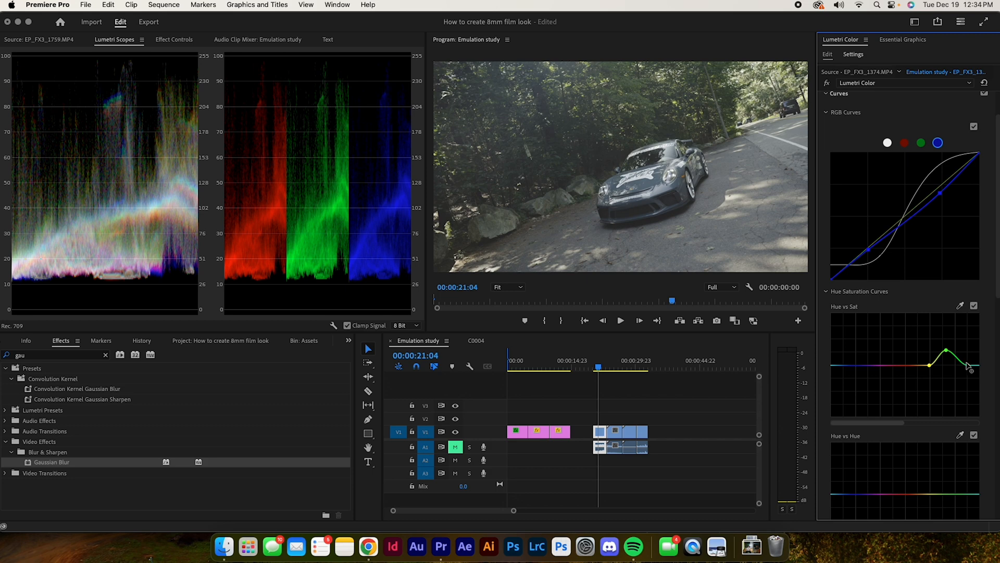
pyautogui.moveTo(950, 356); pyautogui.dragTo(951, 355)
pyautogui.click(868, 365)
pyautogui.moveTo(837, 366); pyautogui.dragTo(838, 351)
# Step: Review the graded car frame in an enlarged program view, and restore the normal workspace
pyautogui.click(705, 243)
pyautogui.press('`')
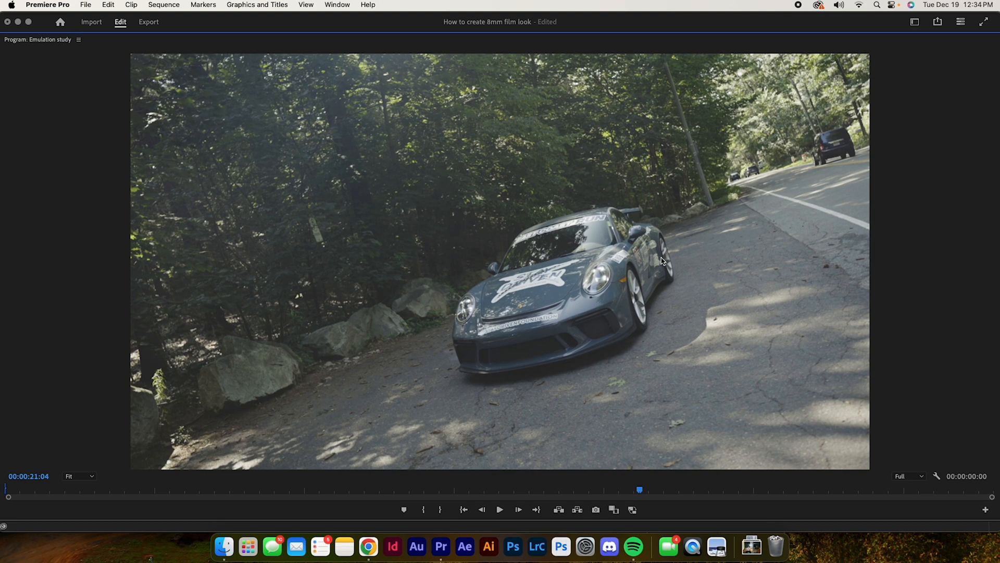
pyautogui.press('`')
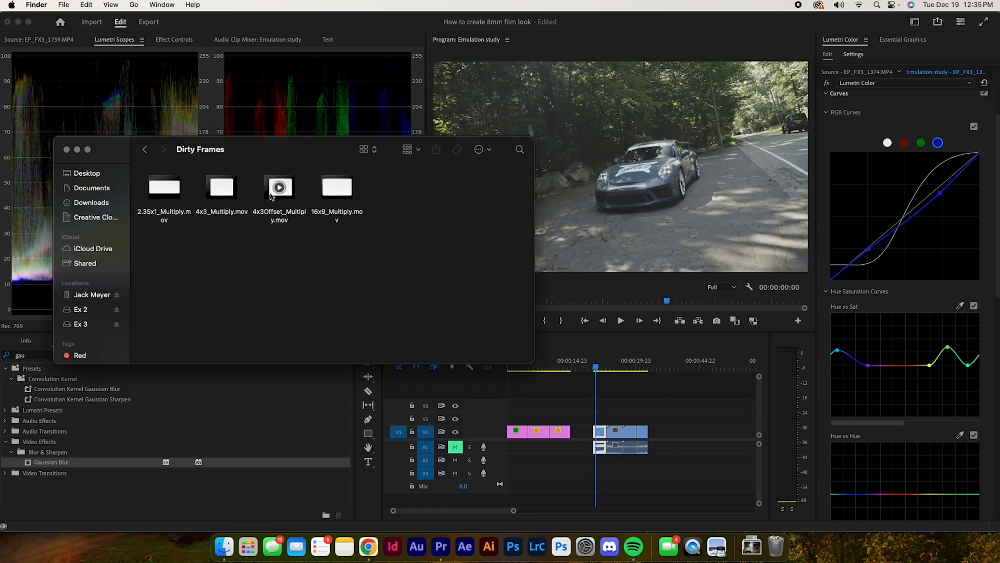
# Step: Place 4x3Offset_Multiply.mov from the Dirty Frames folder on V2 above the car clips and set its blend mode to Multiply
pyautogui.moveTo(272, 195); pyautogui.dragTo(608, 420)
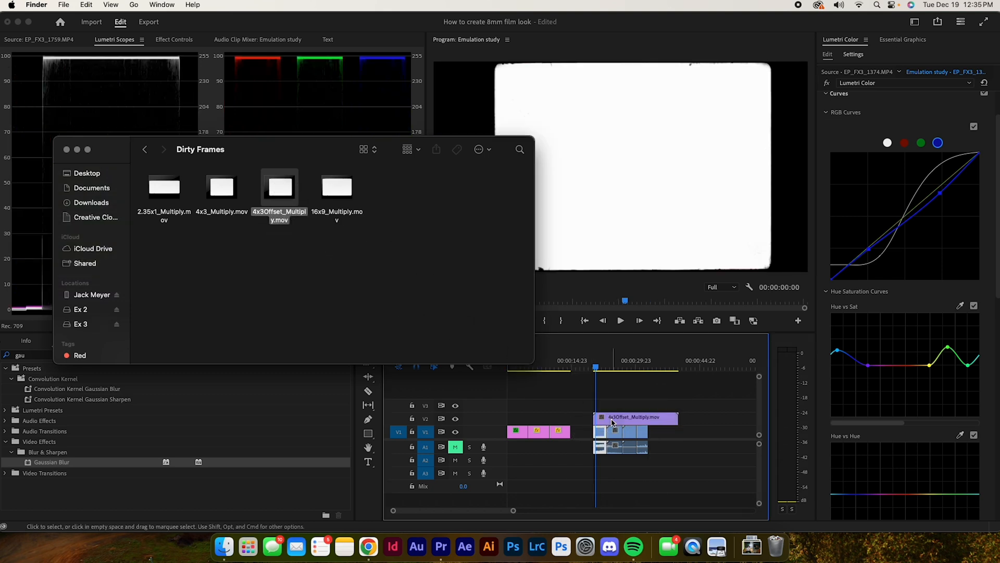
pyautogui.click(610, 420)
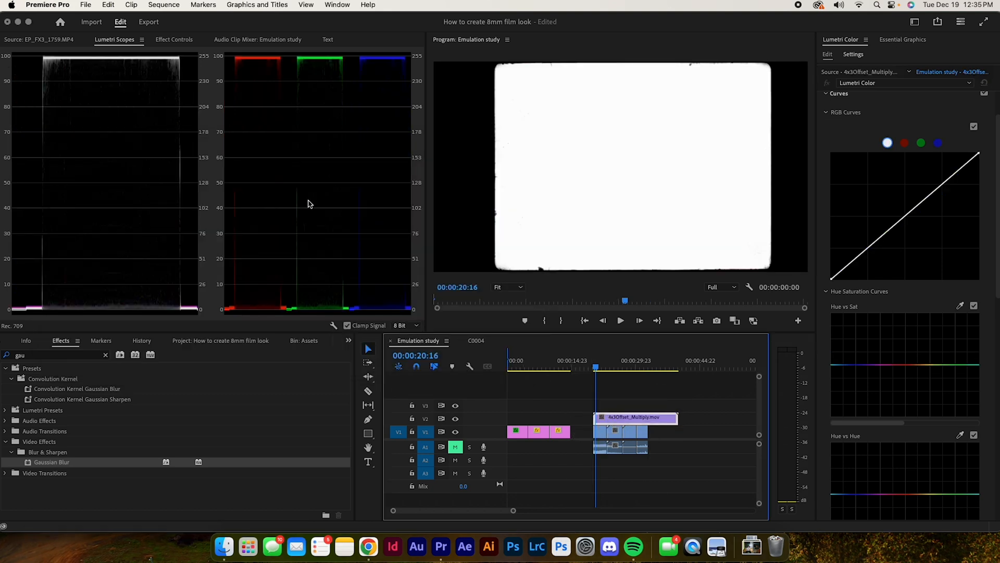
pyautogui.click(175, 39)
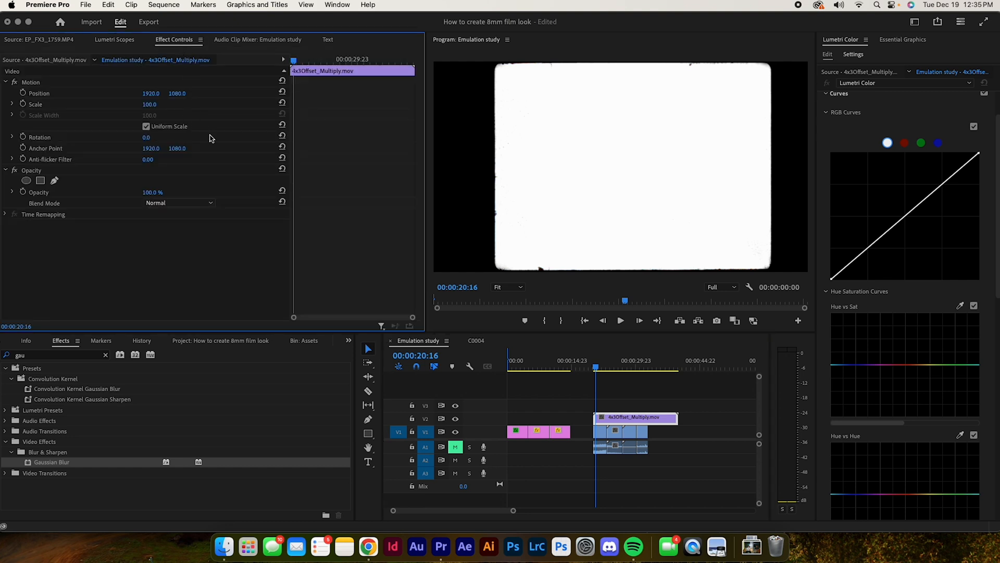
pyautogui.click(187, 203)
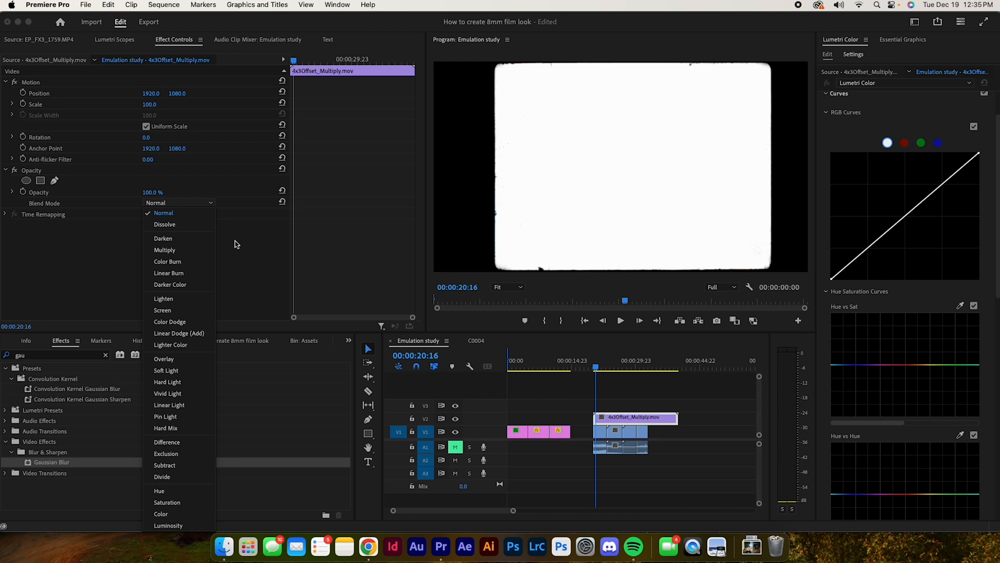
pyautogui.click(252, 239)
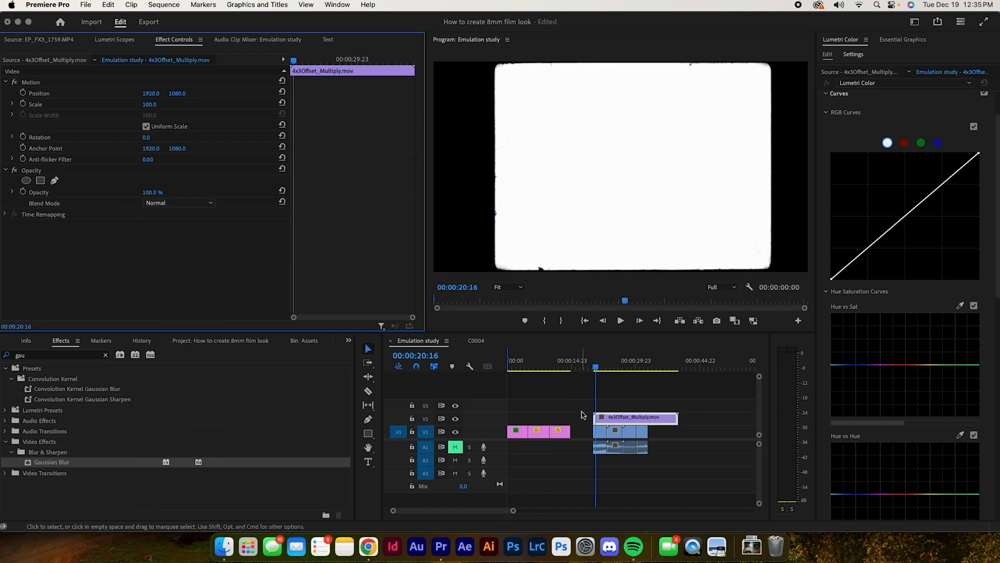
pyautogui.click(174, 204)
pyautogui.click(164, 250)
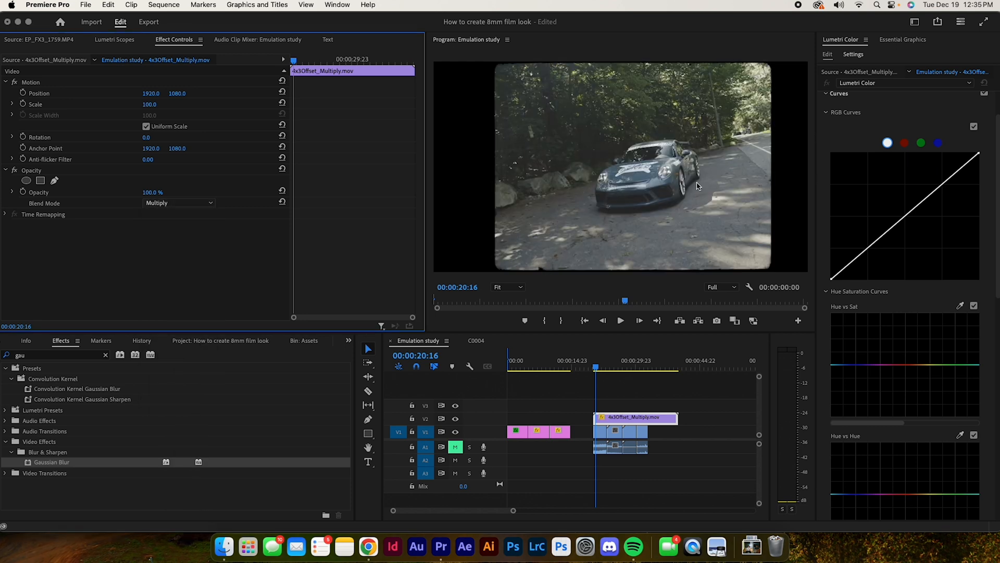
# Step: Scale the sunset reference still down to 389 to expose its film perforation, and return to the car clip
pyautogui.click(603, 366)
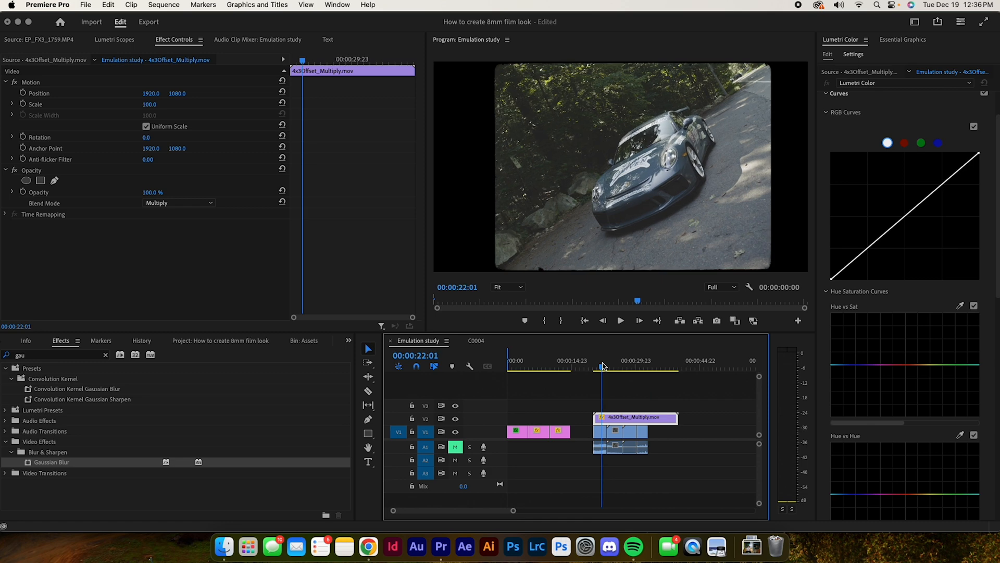
pyautogui.click(536, 365)
pyautogui.moveTo(536, 366); pyautogui.dragTo(510, 366)
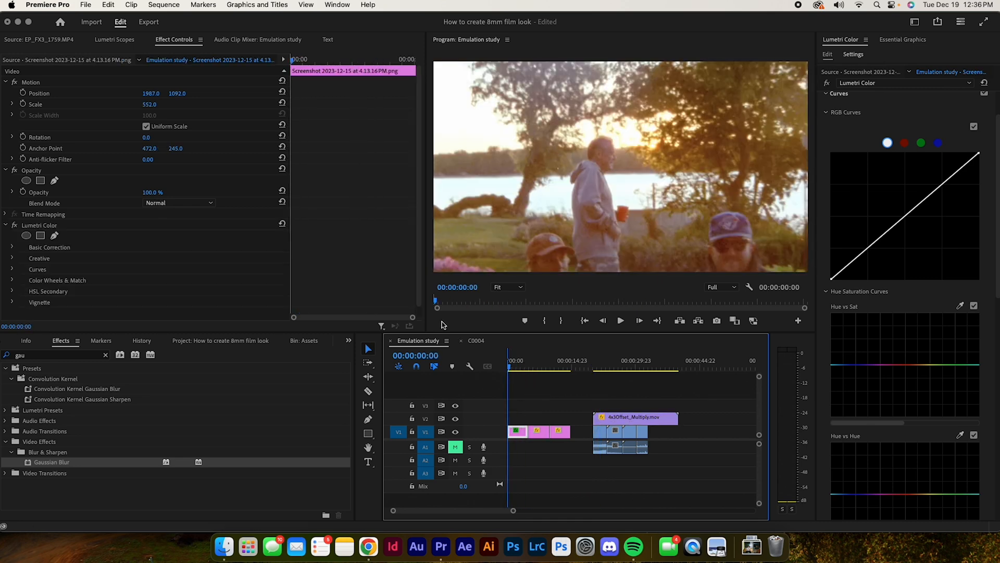
pyautogui.moveTo(149, 104); pyautogui.dragTo(65, 104)
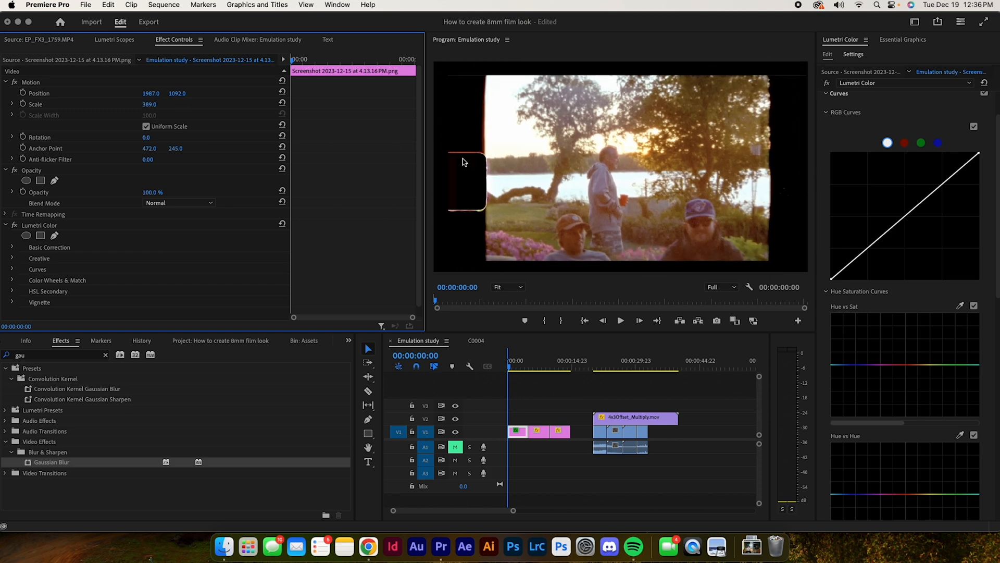
pyautogui.moveTo(595, 364); pyautogui.dragTo(598, 364)
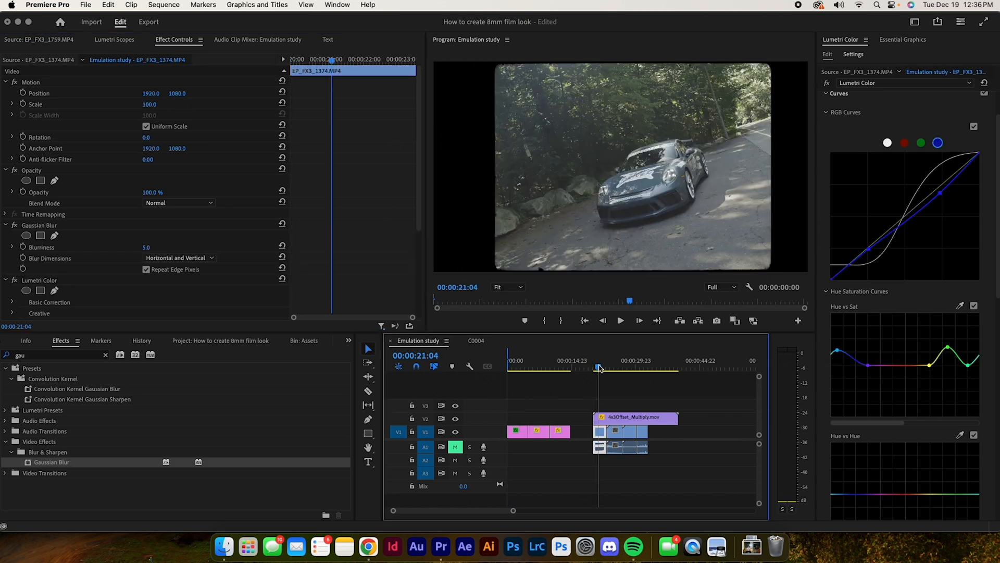
# Step: Add 8mm_Perf50D_Alpha_Normal.mov on V3 above the frame overlay and set its horizontal position to 1950
pyautogui.click(222, 548)
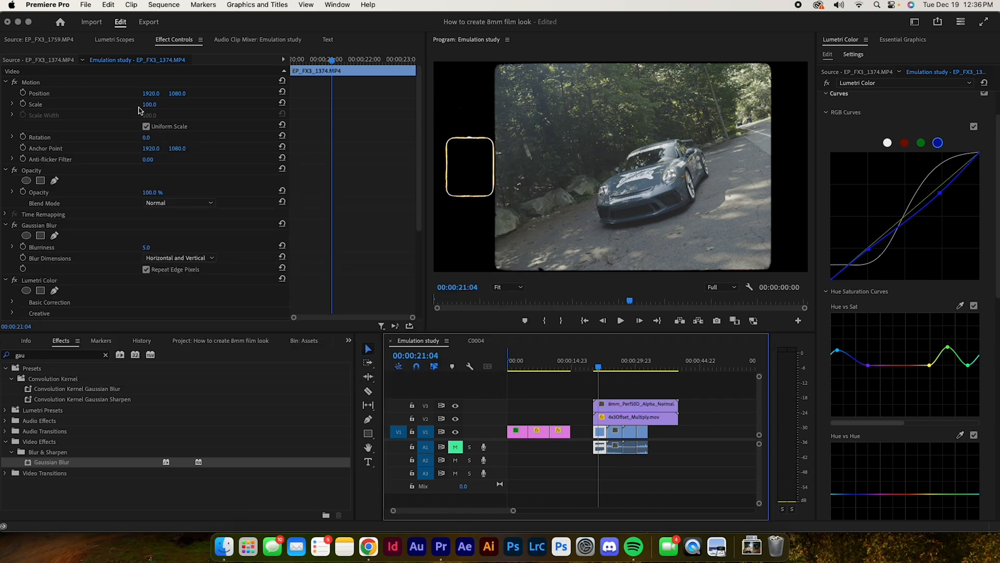
pyautogui.moveTo(151, 94); pyautogui.dragTo(155, 93)
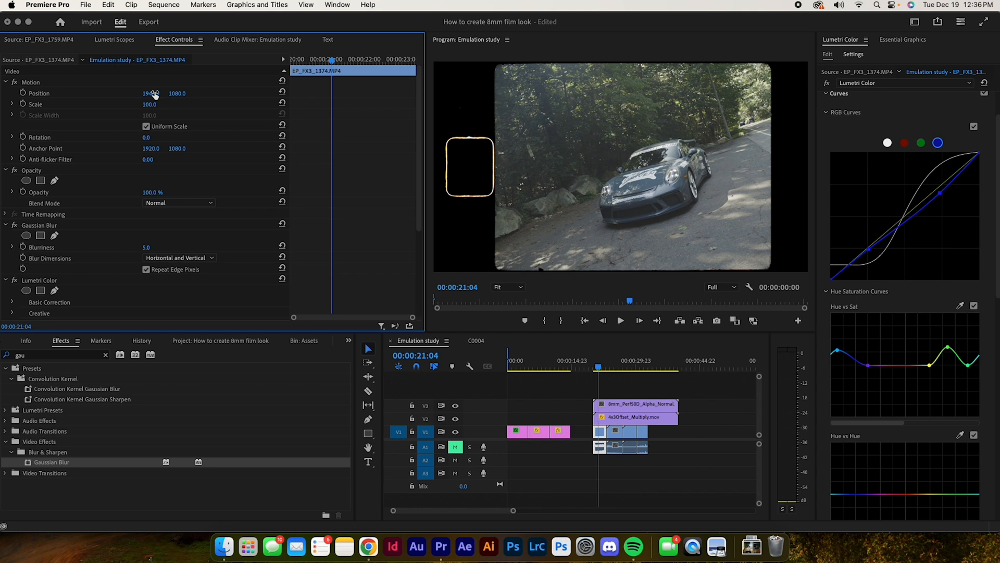
pyautogui.press('super+z')
pyautogui.click(634, 407)
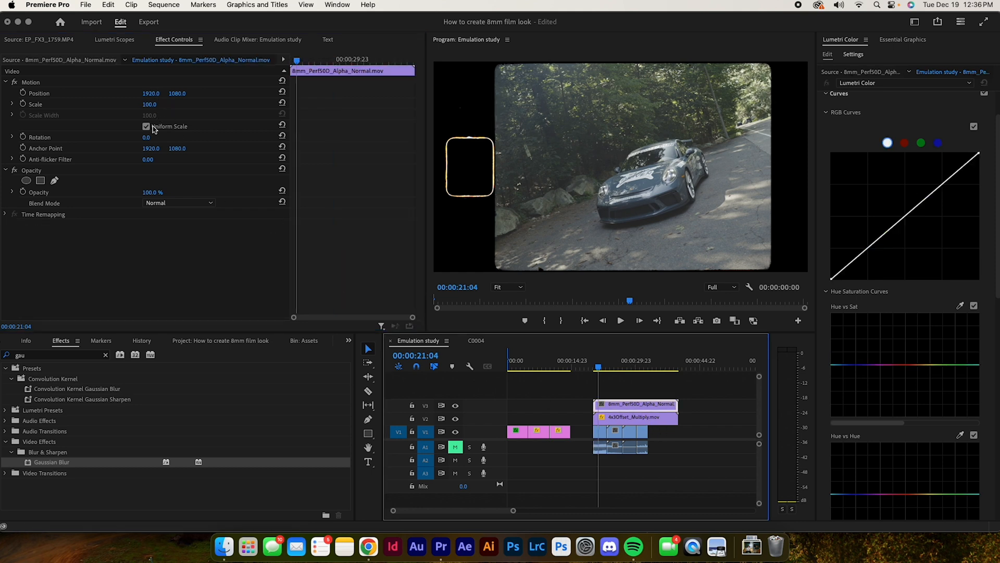
pyautogui.moveTo(150, 96); pyautogui.dragTo(167, 95)
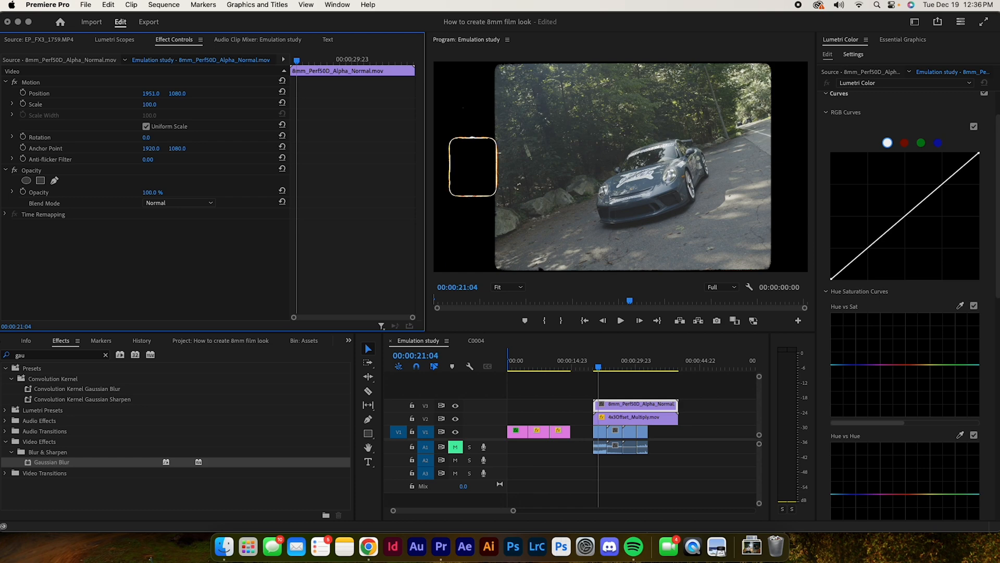
pyautogui.moveTo(596, 364); pyautogui.dragTo(601, 367)
# Step: Move the three other V1 video clips with their audio along the timeline to start where the overlays end
pyautogui.moveTo(513, 511); pyautogui.dragTo(491, 511)
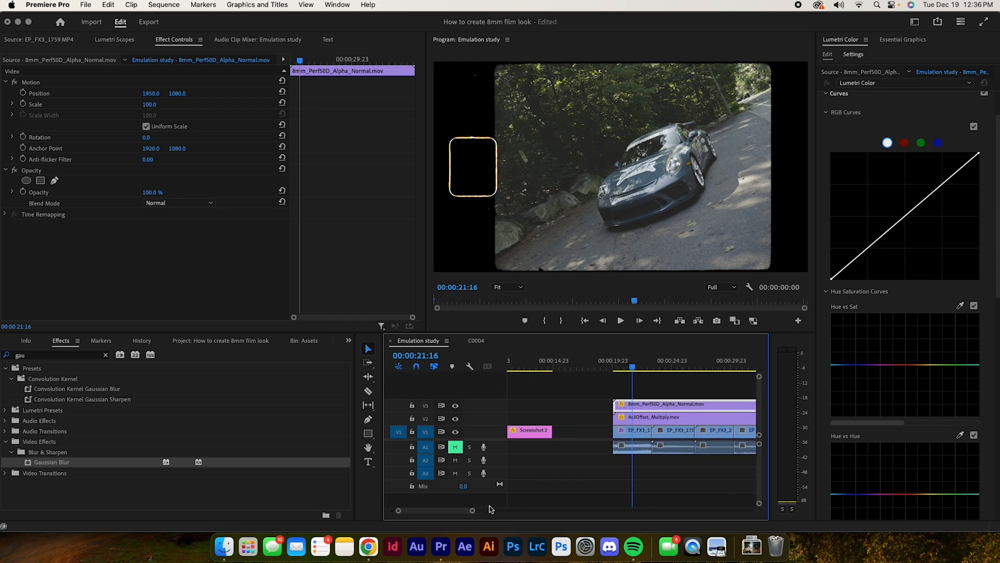
pyautogui.click(633, 435)
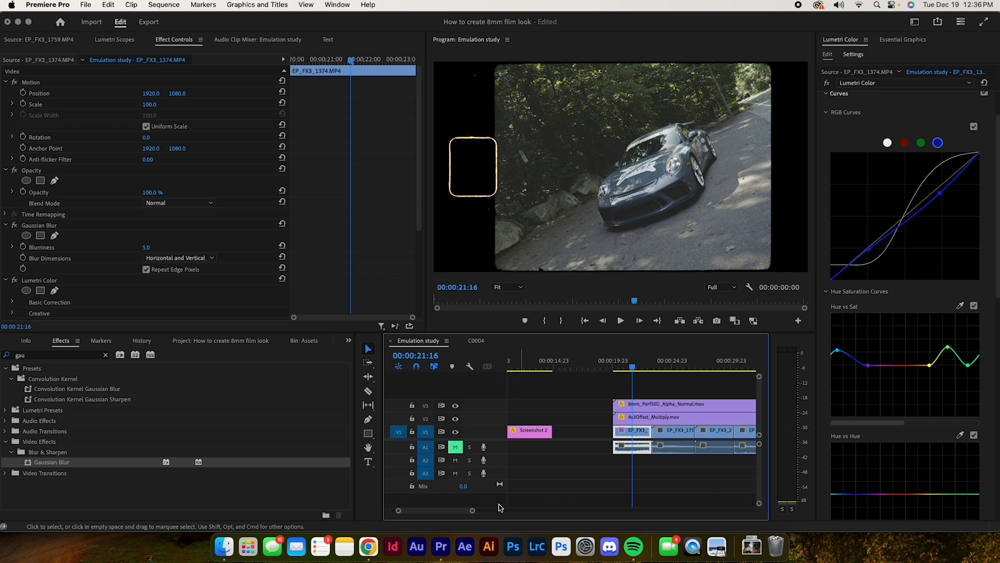
pyautogui.moveTo(473, 510); pyautogui.dragTo(521, 510)
pyautogui.moveTo(633, 473); pyautogui.dragTo(657, 439)
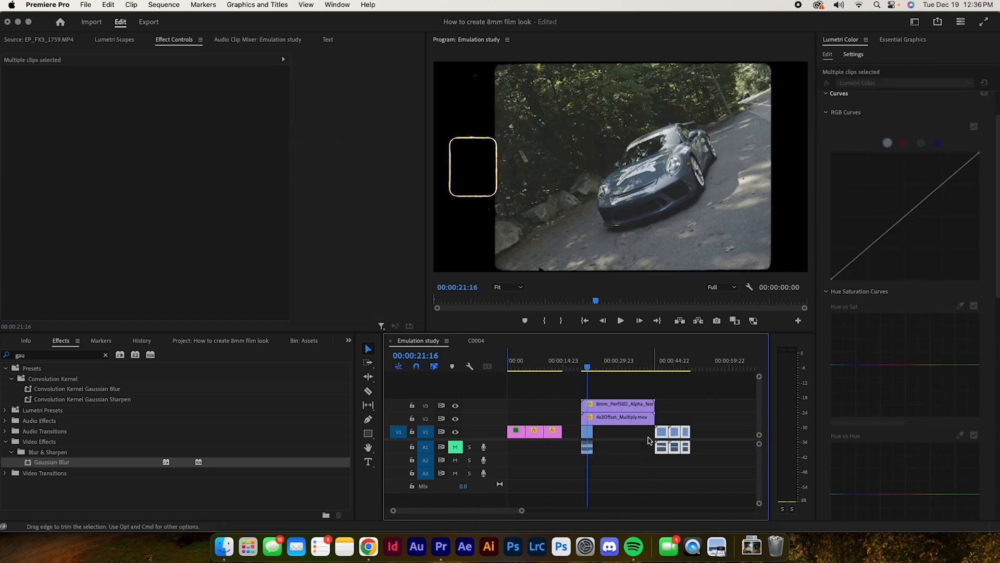
# Step: Find the Posterize Time effect by searching for "post" and apply it to the EP_FX3_1374 car clip
pyautogui.click(590, 436)
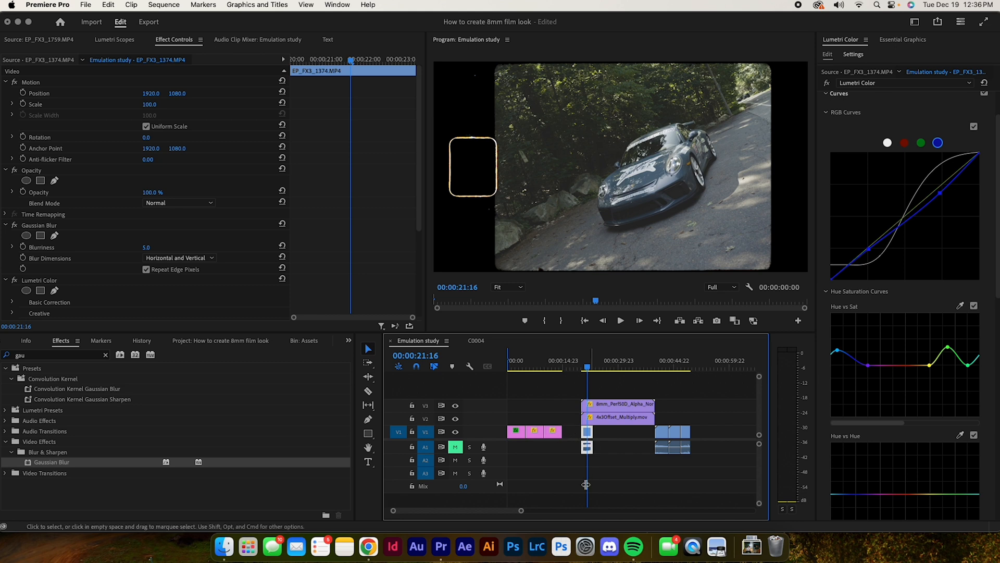
pyautogui.moveTo(521, 511); pyautogui.dragTo(490, 512)
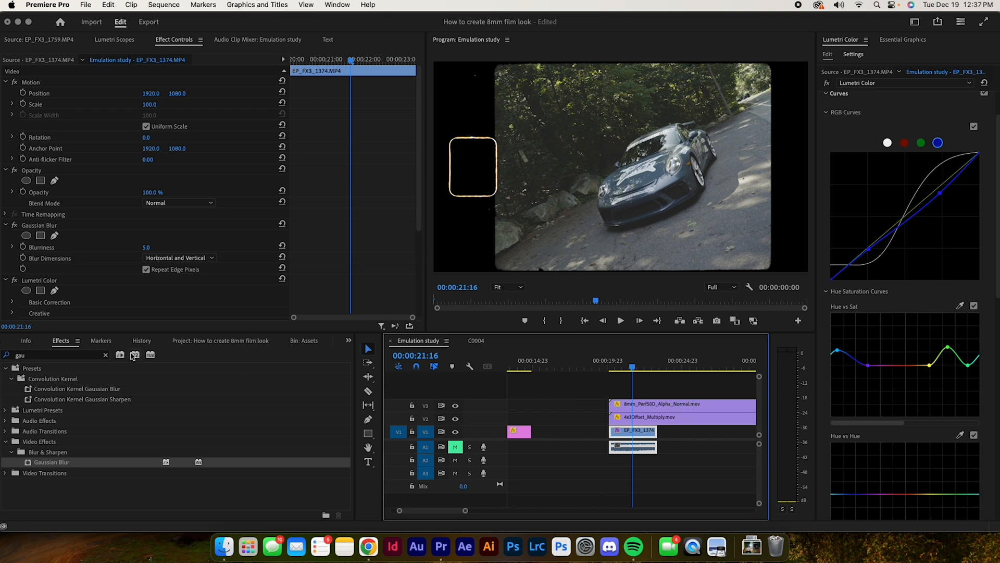
pyautogui.click(105, 355)
pyautogui.click(75, 359)
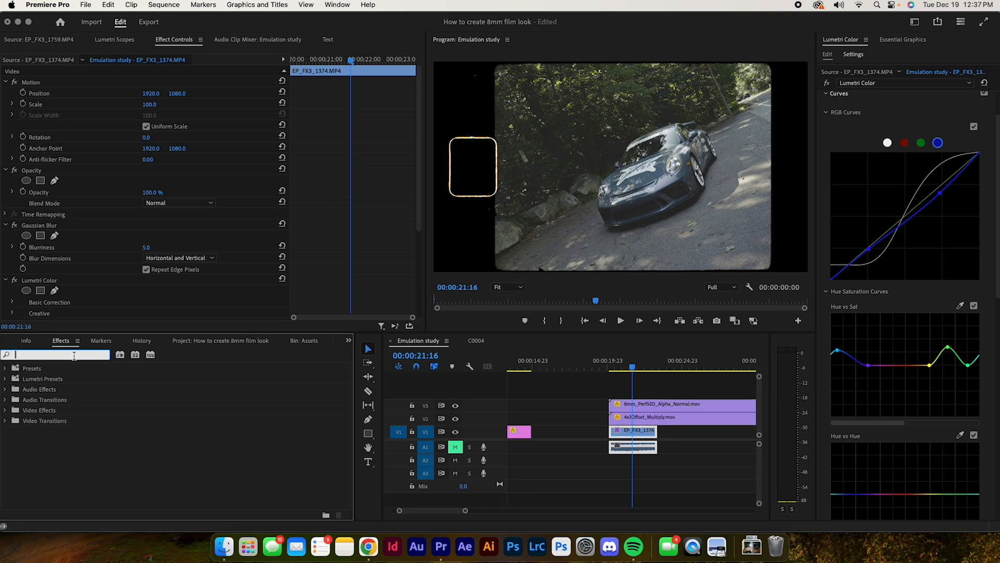
pyautogui.write('post')
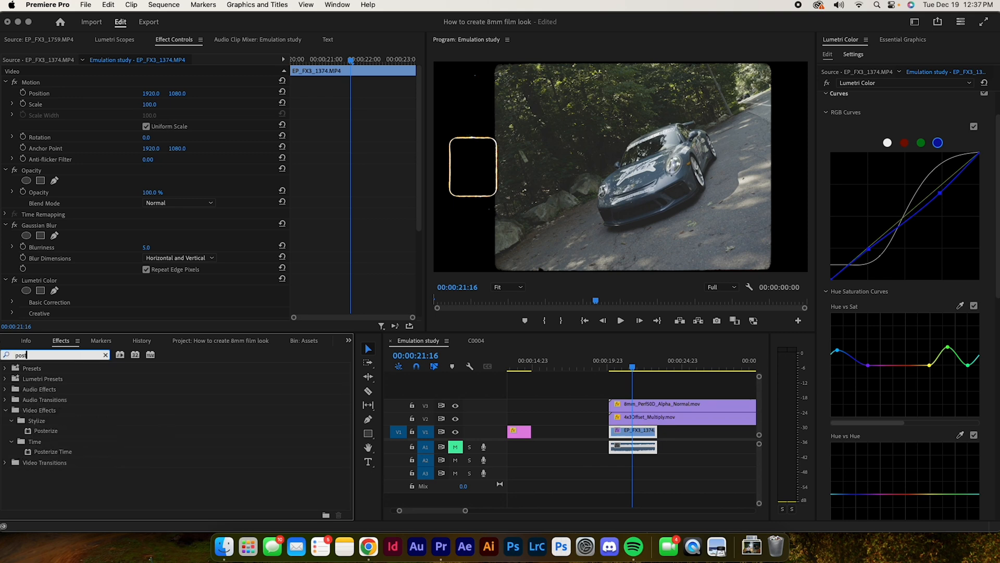
pyautogui.moveTo(54, 451); pyautogui.dragTo(633, 438)
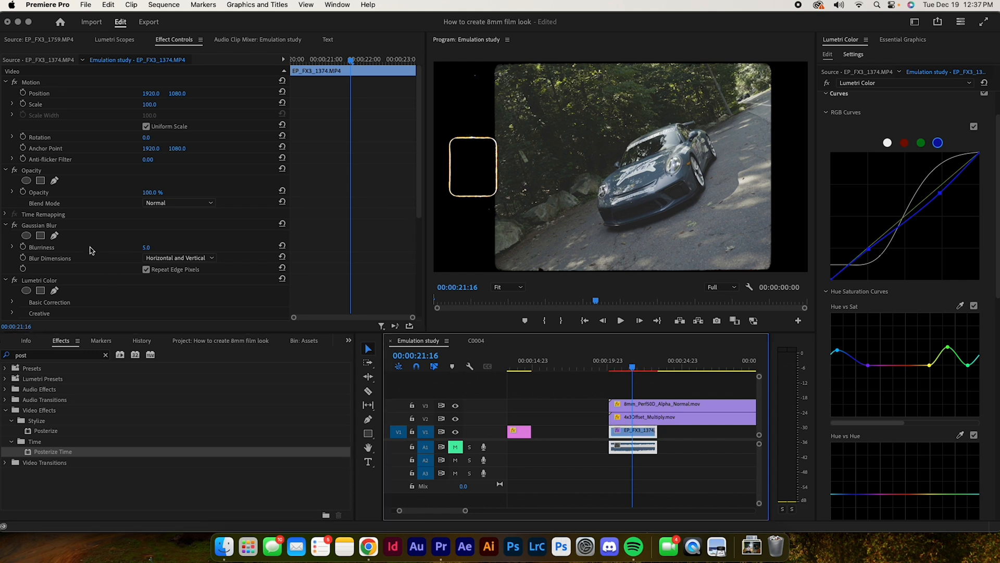
# Step: Set the Posterize Time frame rate on the EP_FX3_1374 car clip to 18
pyautogui.scroll(-6, 89, 250)
pyautogui.click(150, 227)
pyautogui.write('18')
pyautogui.press('Return')
# Step: Mark in at 00:00:20:03 and out at 00:00:23:10 around the car clip and render that range
pyautogui.click(608, 366)
pyautogui.press('space')
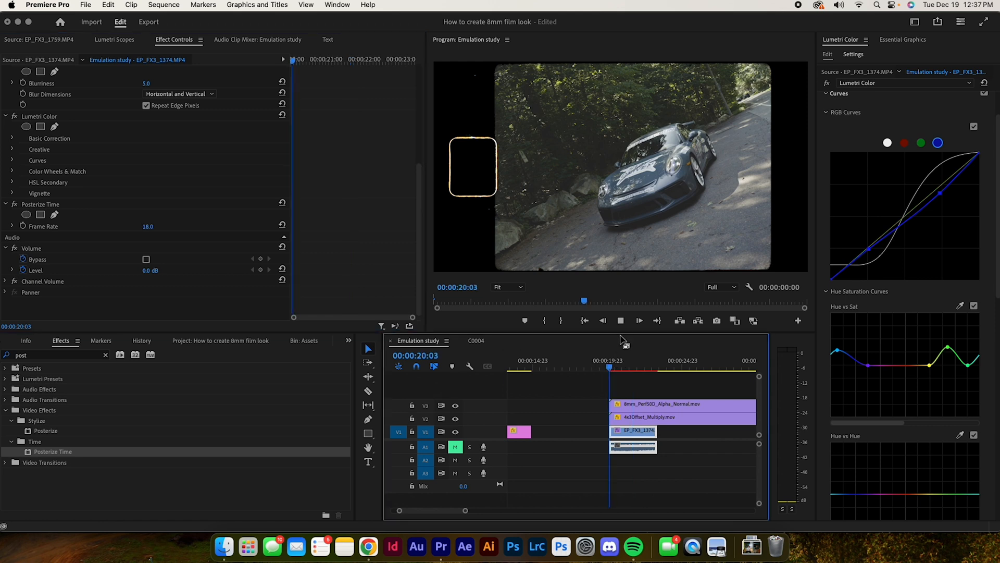
pyautogui.click(620, 321)
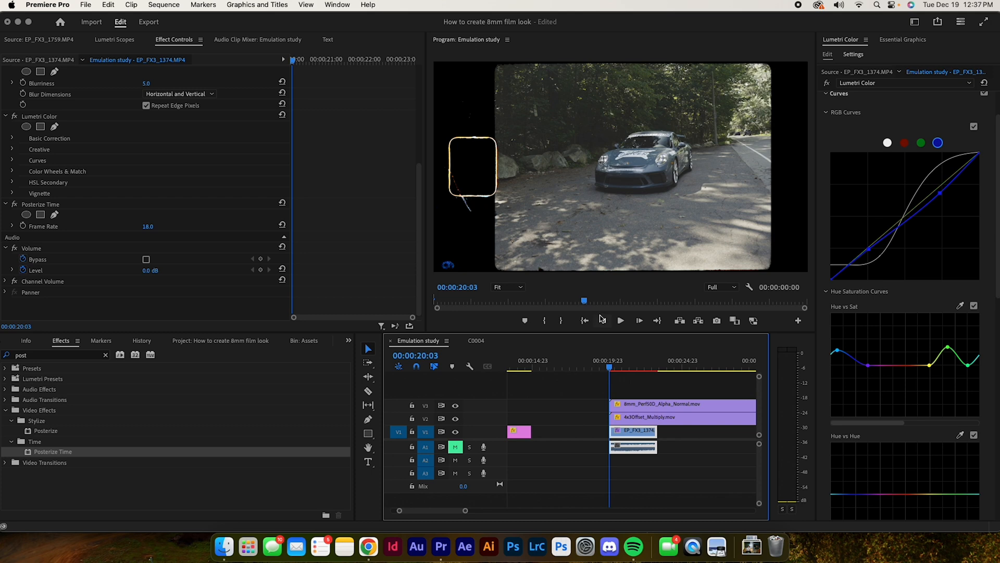
pyautogui.click(543, 320)
pyautogui.click(659, 364)
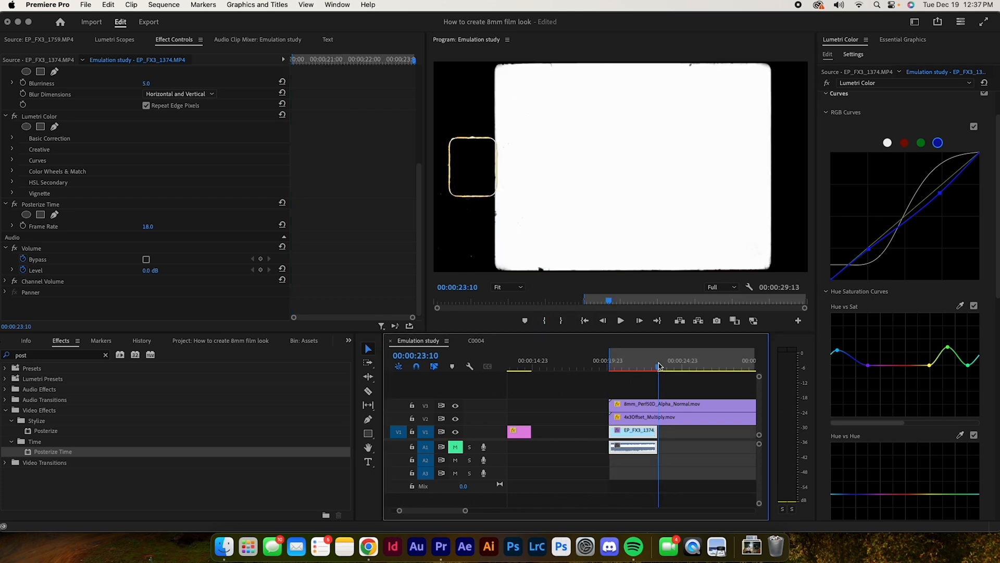
pyautogui.click(561, 320)
pyautogui.click(163, 5)
pyautogui.click(182, 41)
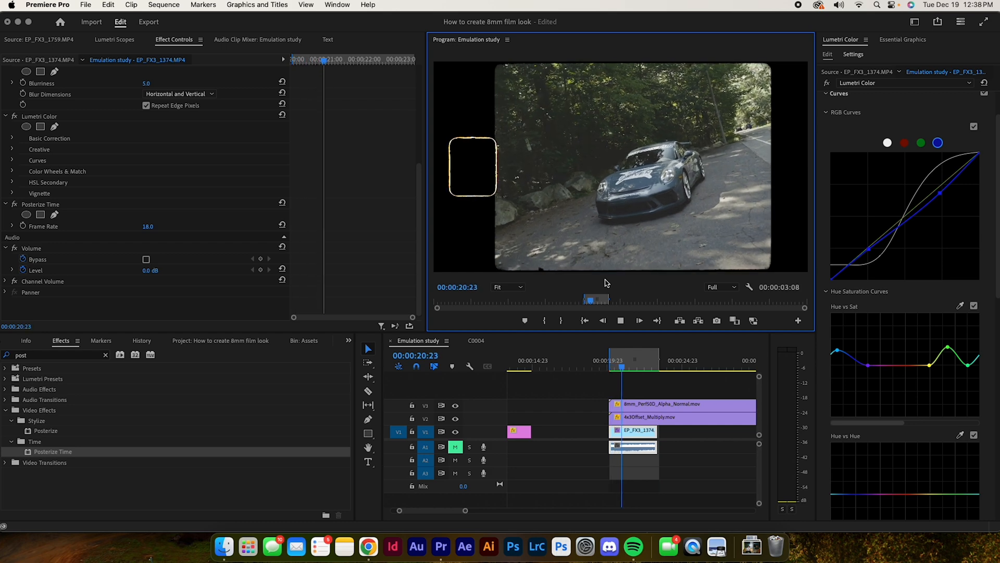
# Step: Play the rendered car clip repeatedly from near its start to check the stepped 18 fps motion and overlays
pyautogui.press('space')
pyautogui.moveTo(634, 367); pyautogui.dragTo(611, 370)
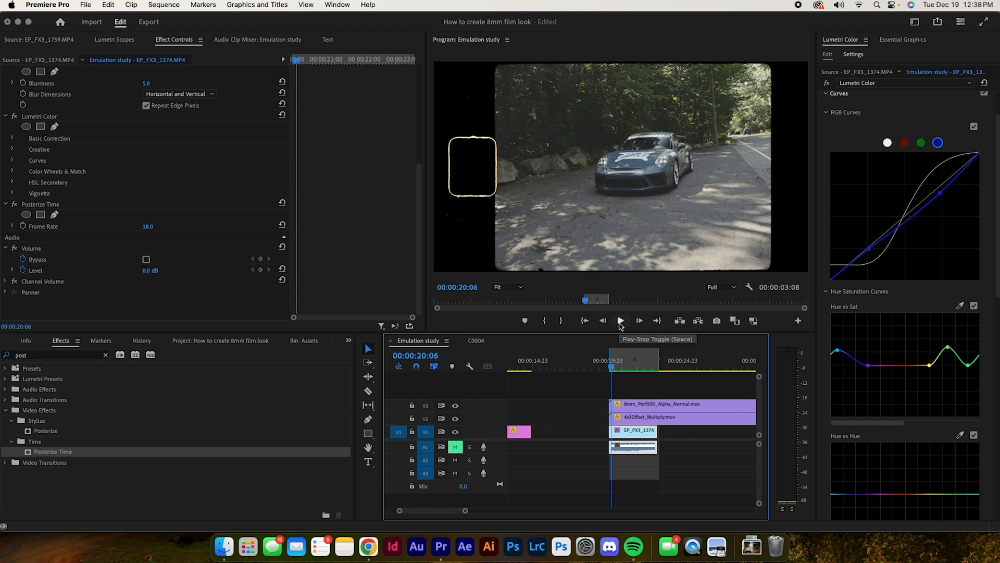
pyautogui.click(621, 322)
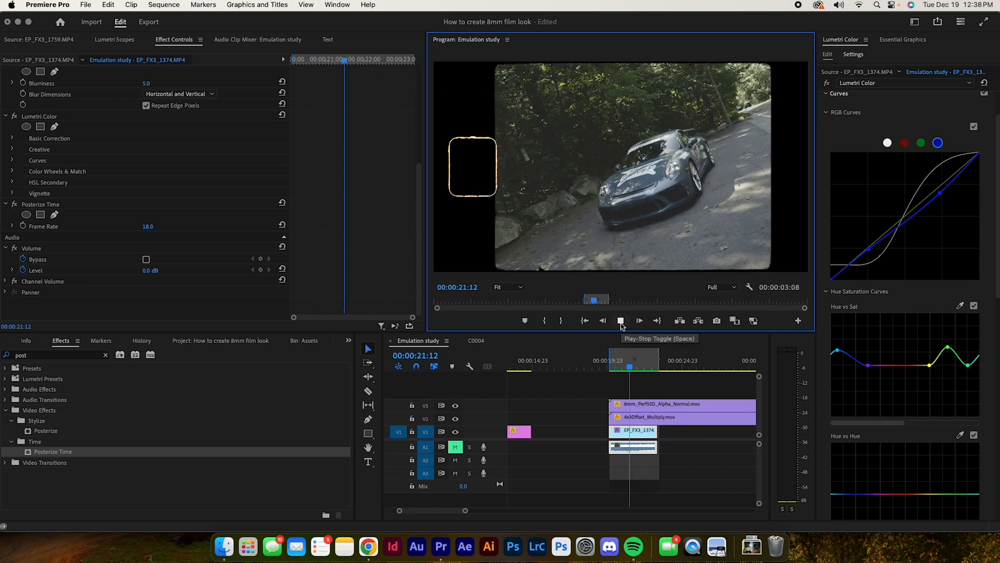
pyautogui.click(628, 369)
pyautogui.moveTo(629, 368); pyautogui.dragTo(619, 370)
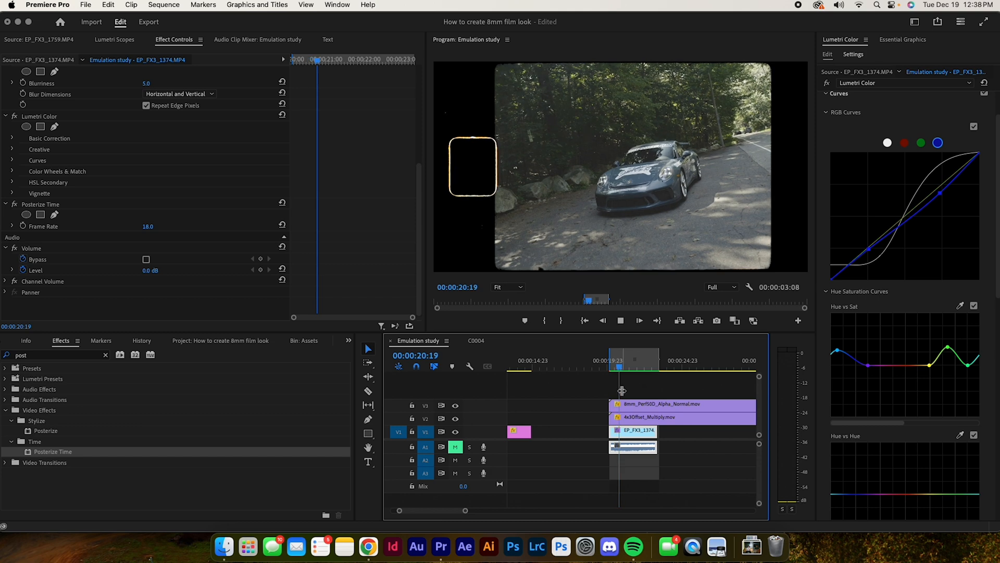
pyautogui.press('space')
pyautogui.press('space')
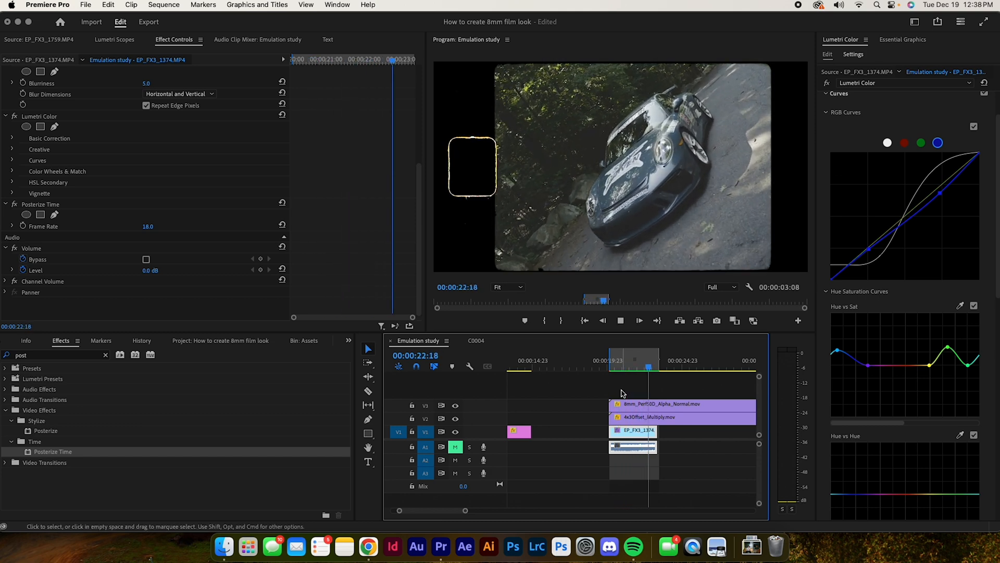
pyautogui.click(619, 369)
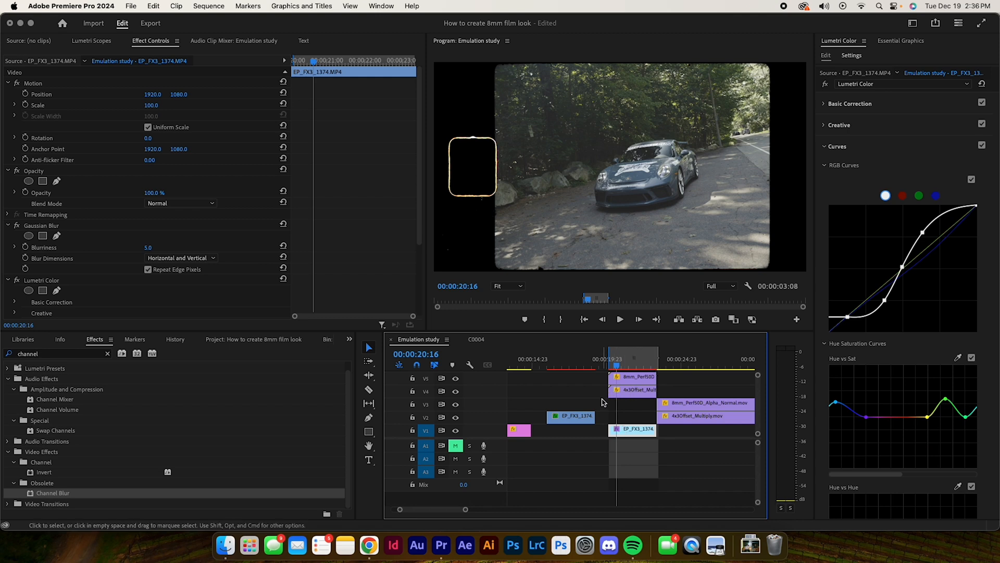
# Step: Duplicate the EP_FX3_1374 car clip onto V2 directly above the original, beneath the frame and perforation overlays
pyautogui.moveTo(602, 400); pyautogui.dragTo(634, 380)
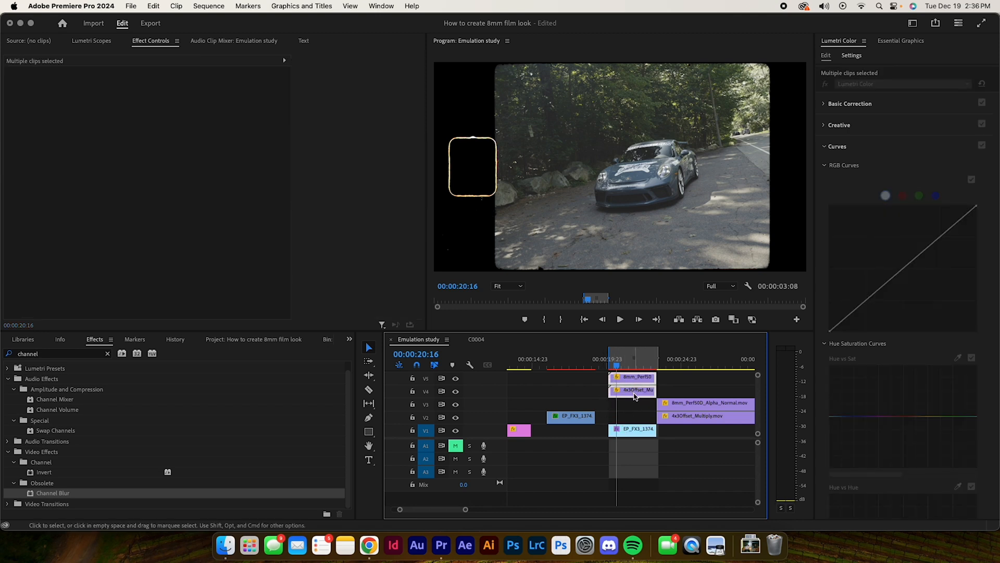
pyautogui.click(638, 433)
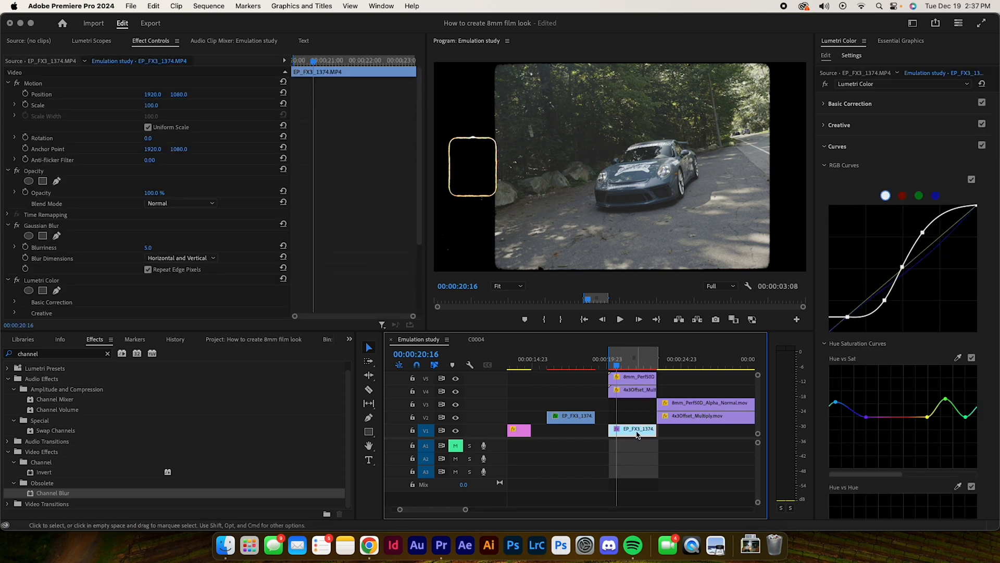
pyautogui.moveTo(637, 434); pyautogui.dragTo(635, 423)
pyautogui.click(635, 423)
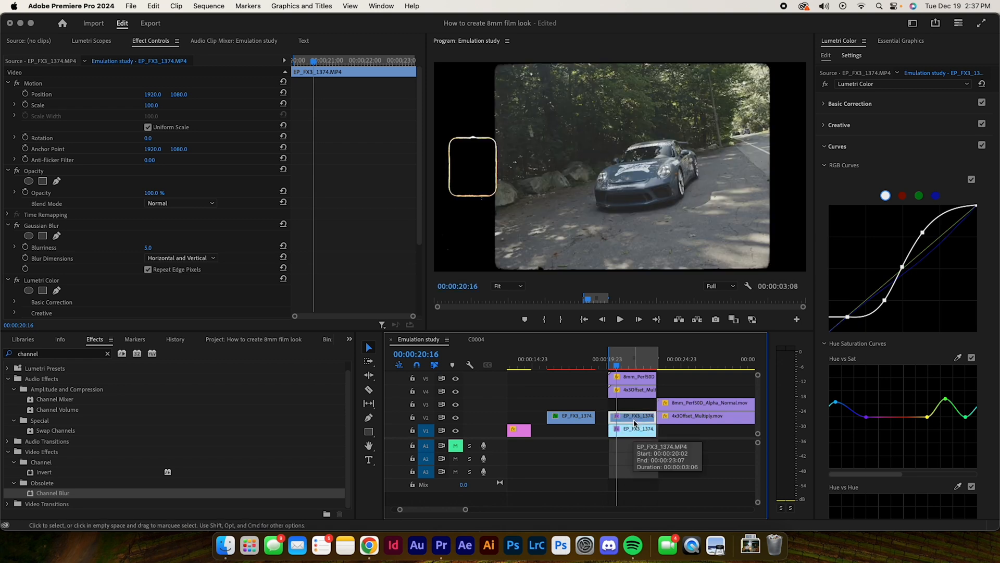
# Step: Remove Gaussian Blur, Lumetri Color and the other applied effects from the V2 car clip copy and apply Channel Blur to it
pyautogui.click(87, 284)
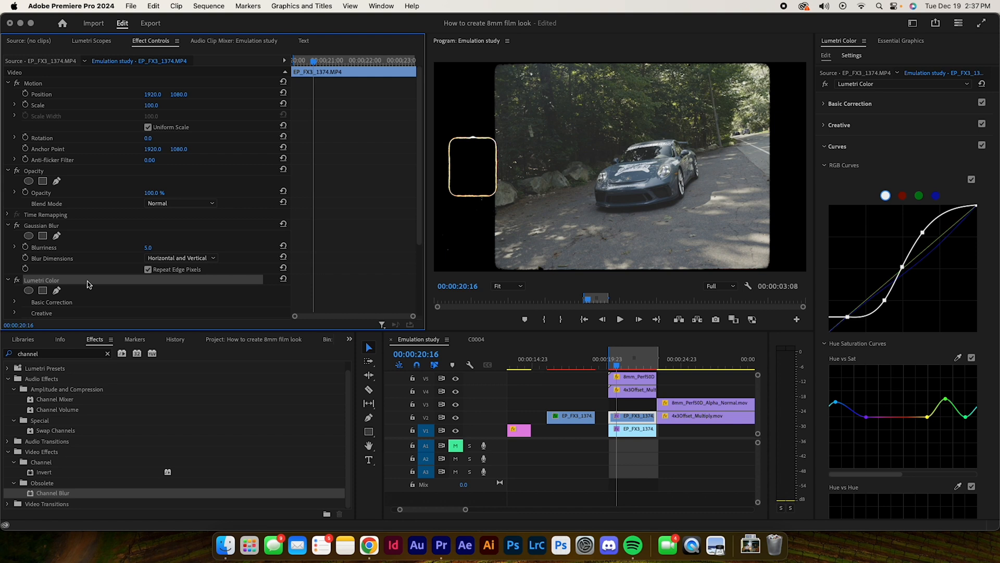
pyautogui.click(629, 420)
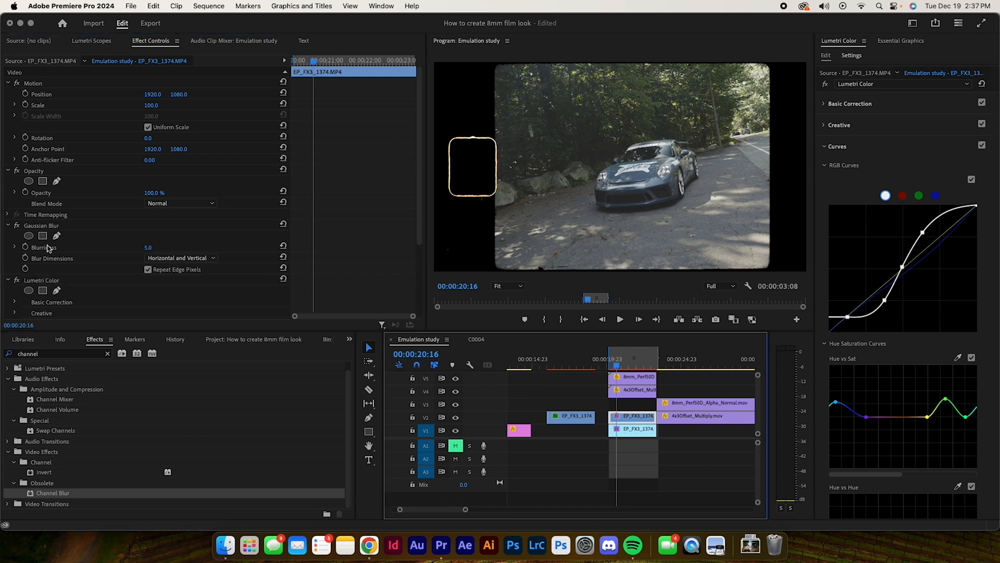
pyautogui.click(48, 229)
pyautogui.press('Delete')
pyautogui.press('Delete')
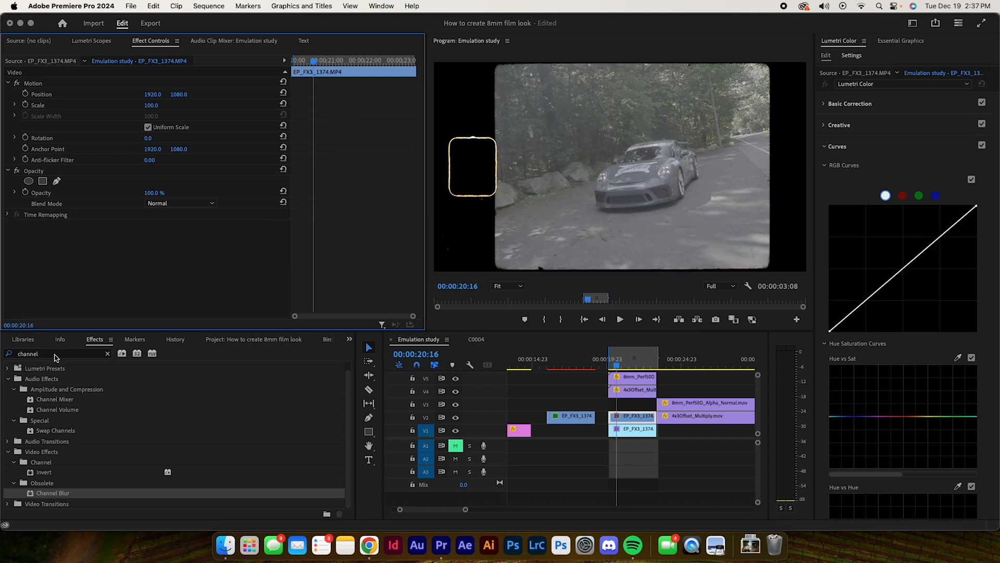
pyautogui.click(58, 354)
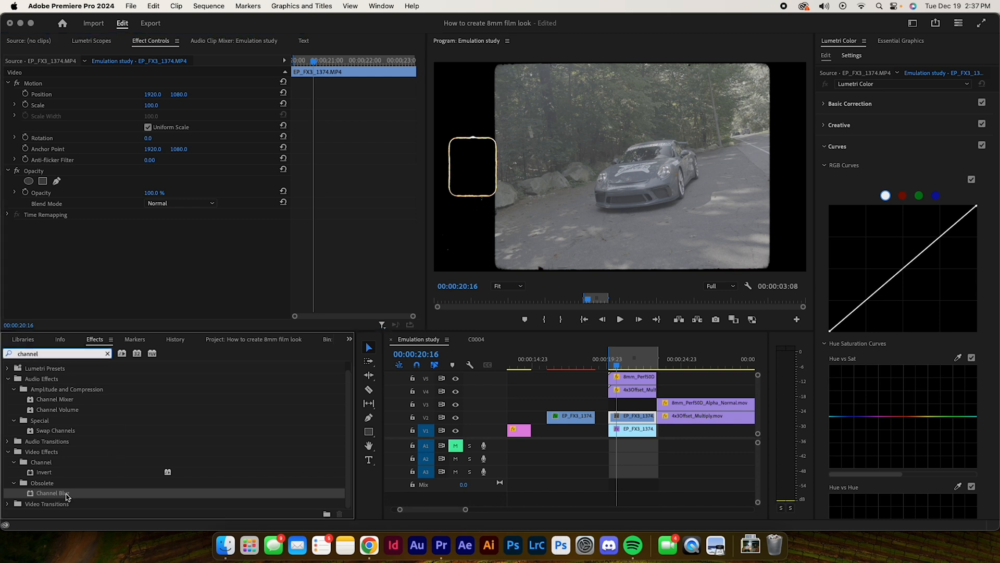
pyautogui.moveTo(66, 495); pyautogui.dragTo(629, 424)
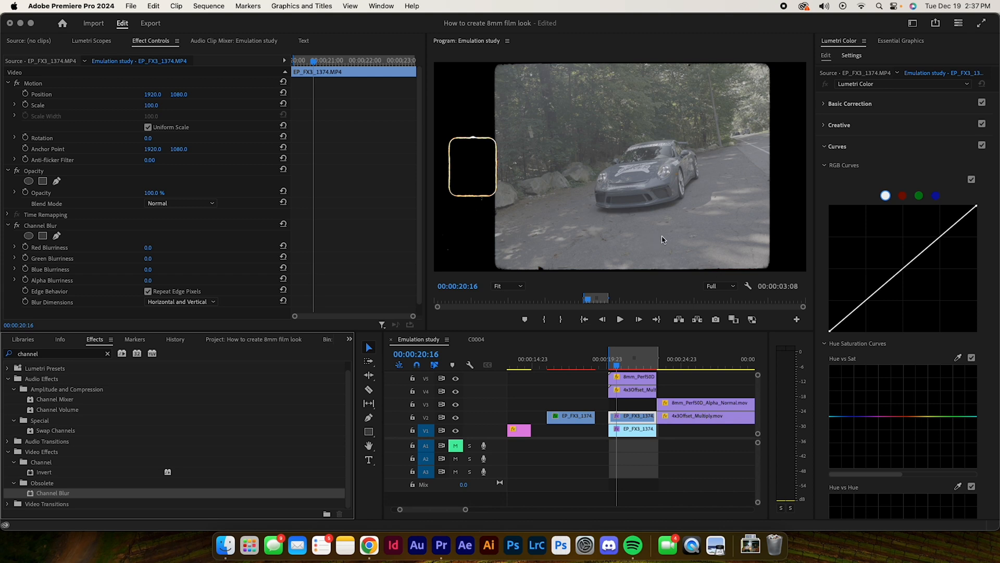
# Step: Pull the highlight end points of the V2 copy's green and blue RGB curves to zero, leaving only the red channel
pyautogui.click(863, 303)
pyautogui.click(936, 195)
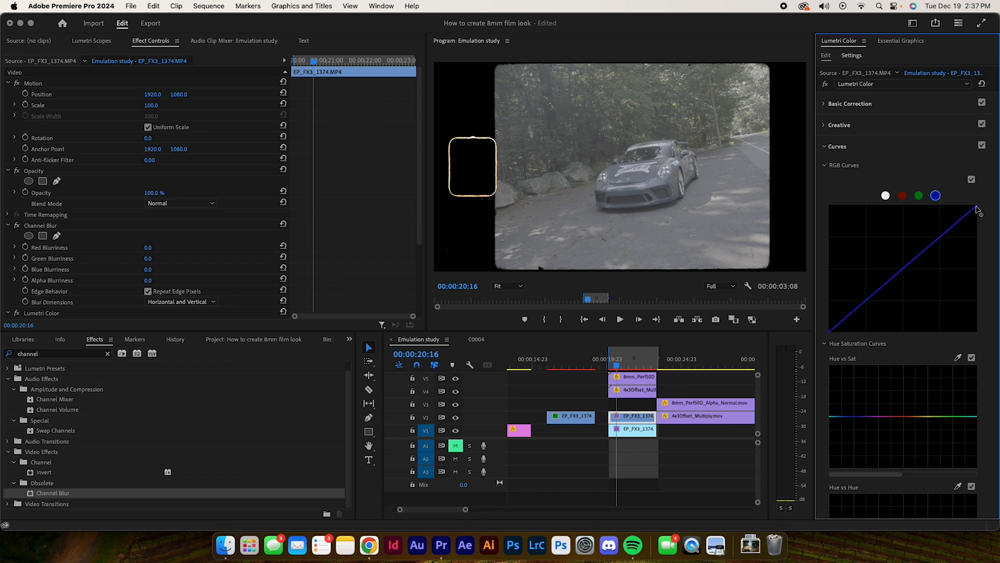
pyautogui.click(919, 196)
pyautogui.click(902, 196)
pyautogui.click(920, 197)
pyautogui.moveTo(977, 209); pyautogui.dragTo(993, 366)
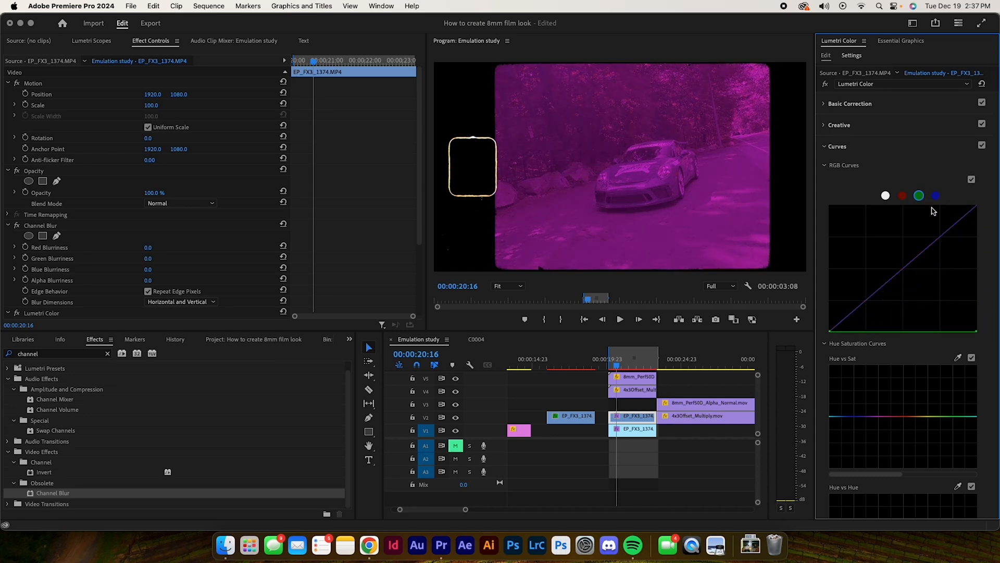
pyautogui.click(936, 196)
pyautogui.moveTo(978, 210); pyautogui.dragTo(998, 354)
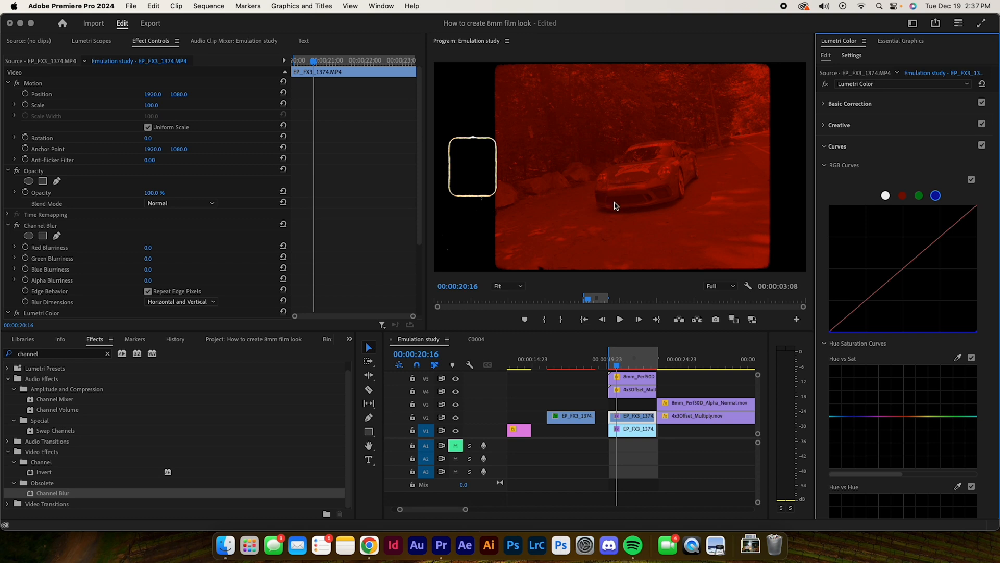
# Step: Shape the V2 copy's red curve into a steep S that crushes shadows and midtones, isolating the brightest red highlights
pyautogui.click(713, 223)
pyautogui.click(867, 305)
pyautogui.moveTo(867, 301); pyautogui.dragTo(917, 331)
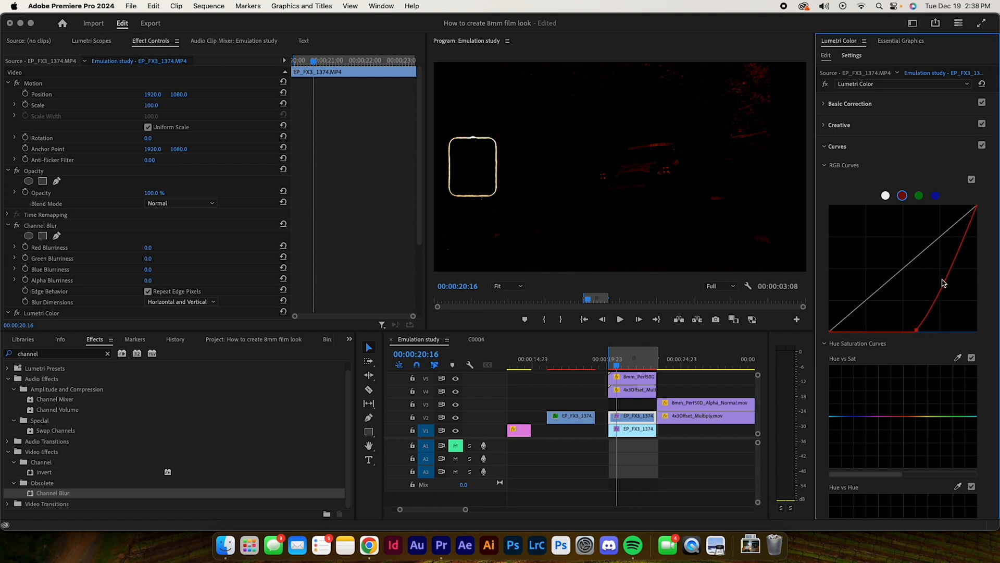
pyautogui.moveTo(951, 273); pyautogui.dragTo(947, 262)
pyautogui.moveTo(933, 296); pyautogui.dragTo(937, 300)
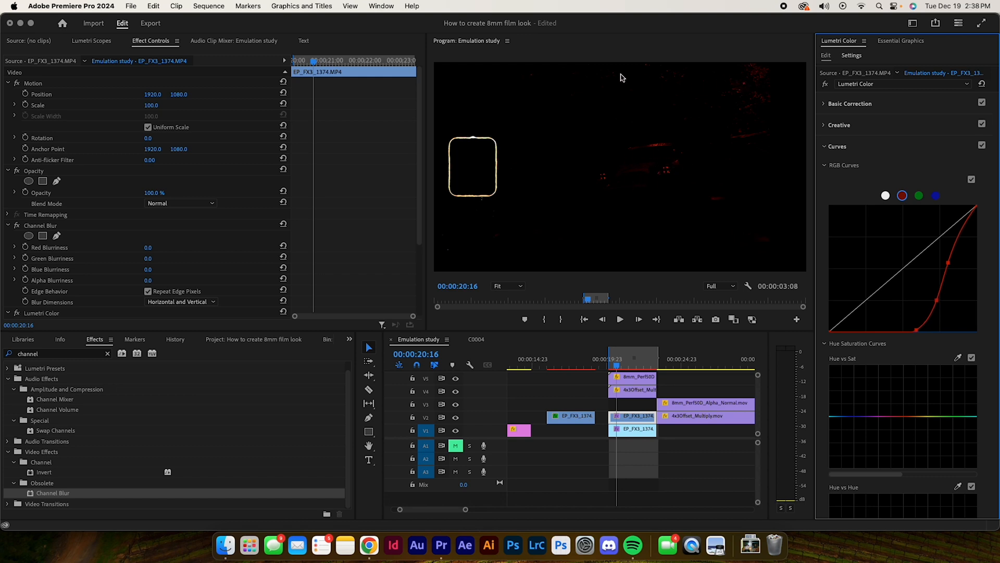
pyautogui.moveTo(937, 300)
pyautogui.mouseDown()
pyautogui.moveTo(932, 315)
pyautogui.moveTo(938, 306)
pyautogui.mouseUp()
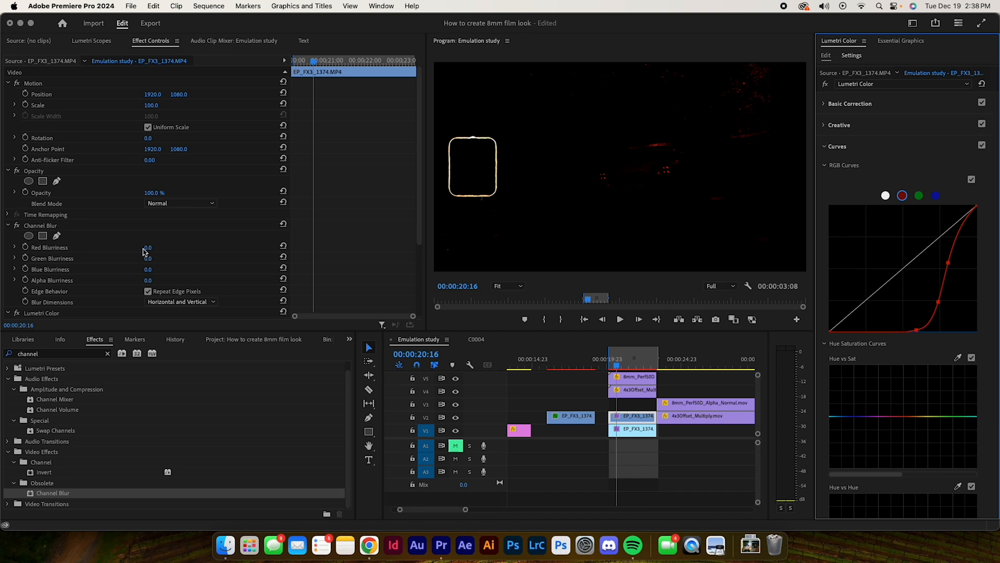
# Step: Set the V2 copy's Red Blurriness to 10 and its blend mode to Lighten
pyautogui.click(145, 248)
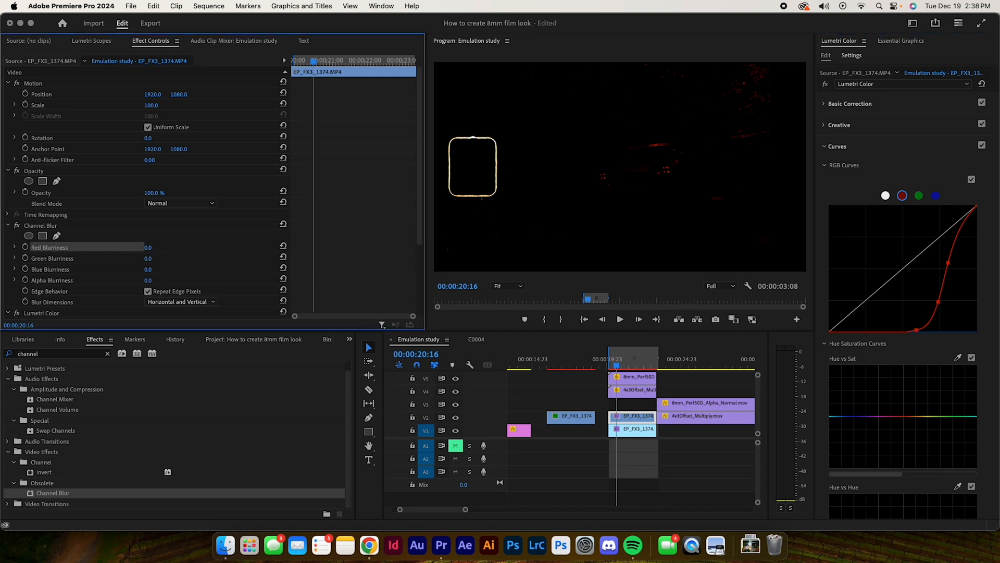
pyautogui.moveTo(157, 248); pyautogui.dragTo(161, 248)
pyautogui.moveTo(161, 248); pyautogui.dragTo(150, 248)
pyautogui.click(176, 204)
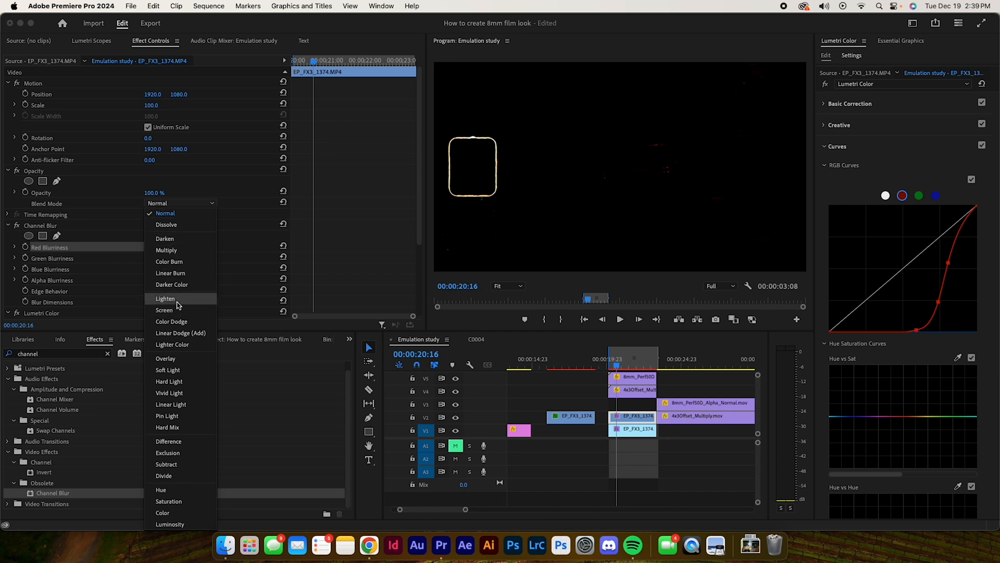
pyautogui.click(172, 299)
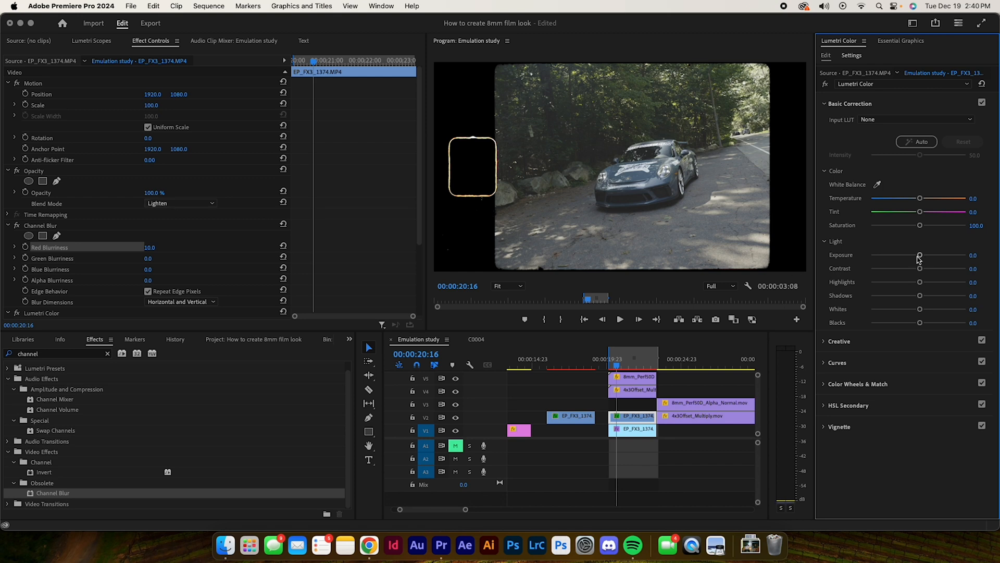
# Step: Set the V2 copy's Lumetri exposure to 2.1 to brighten the red halation glow
pyautogui.moveTo(920, 256); pyautogui.dragTo(965, 257)
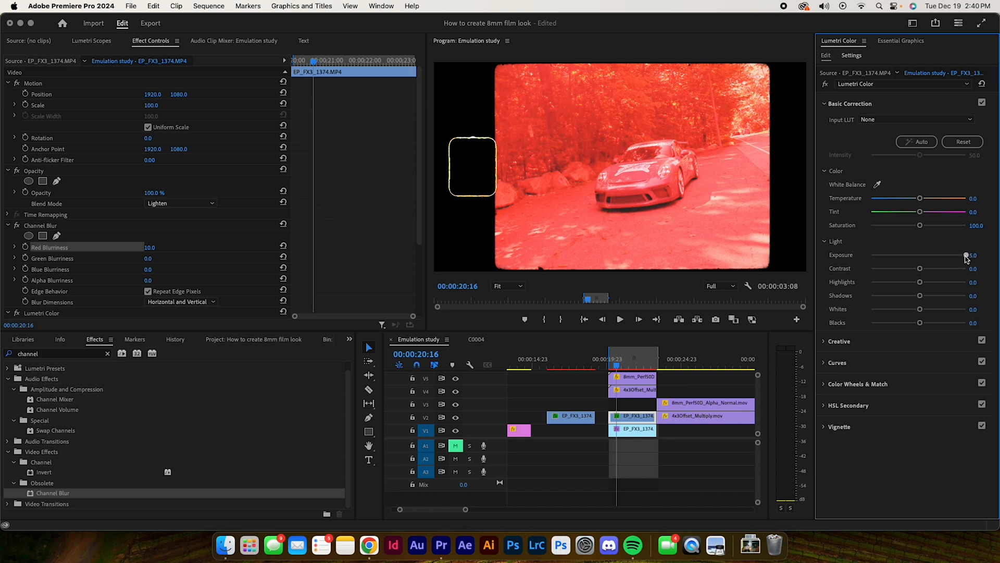
pyautogui.click(861, 363)
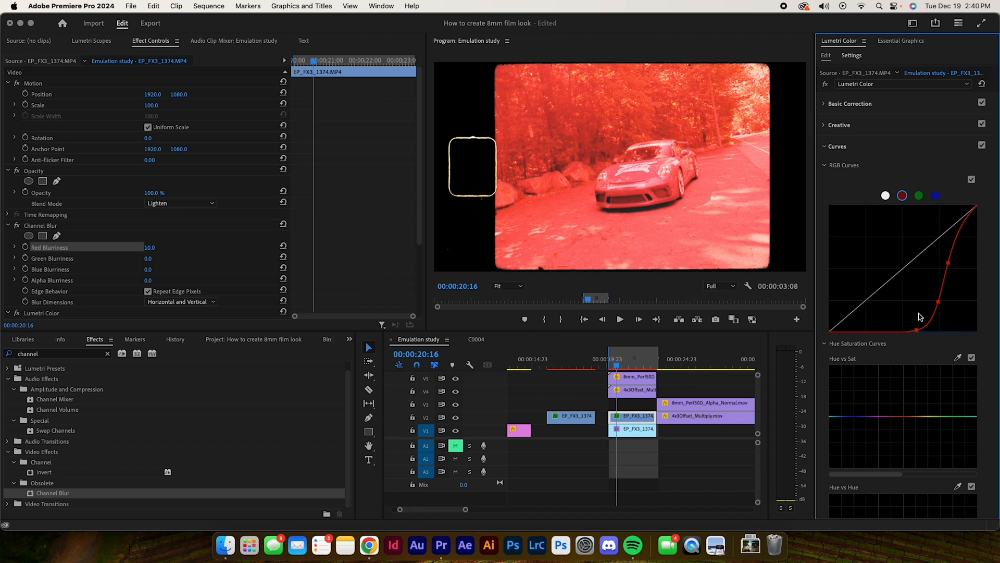
pyautogui.click(851, 104)
pyautogui.moveTo(962, 259); pyautogui.dragTo(939, 258)
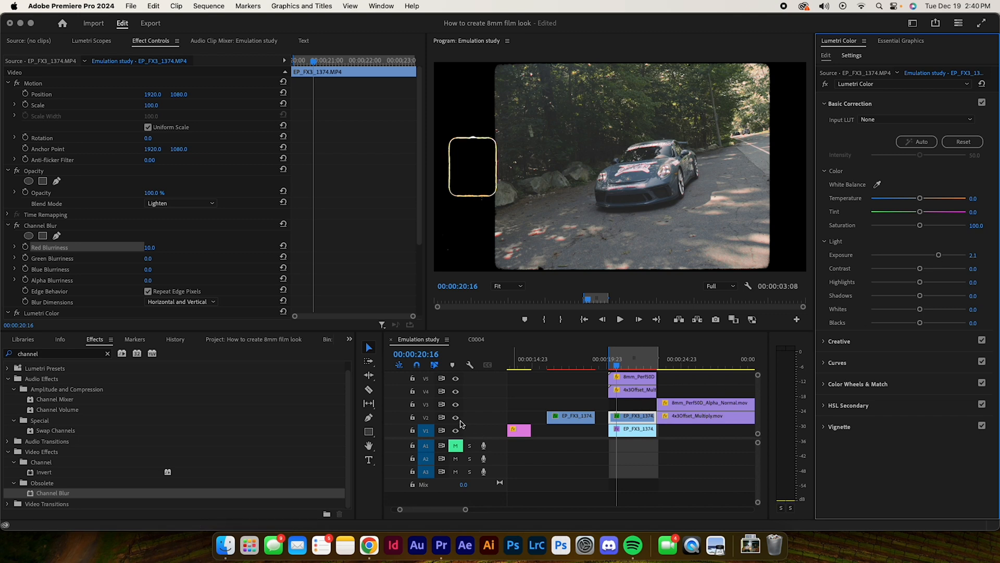
# Step: Enlarge the program preview, compare the frame with V2 hidden and shown, and inspect the red highlight glow in the maximized view
pyautogui.moveTo(505, 332); pyautogui.dragTo(504, 393)
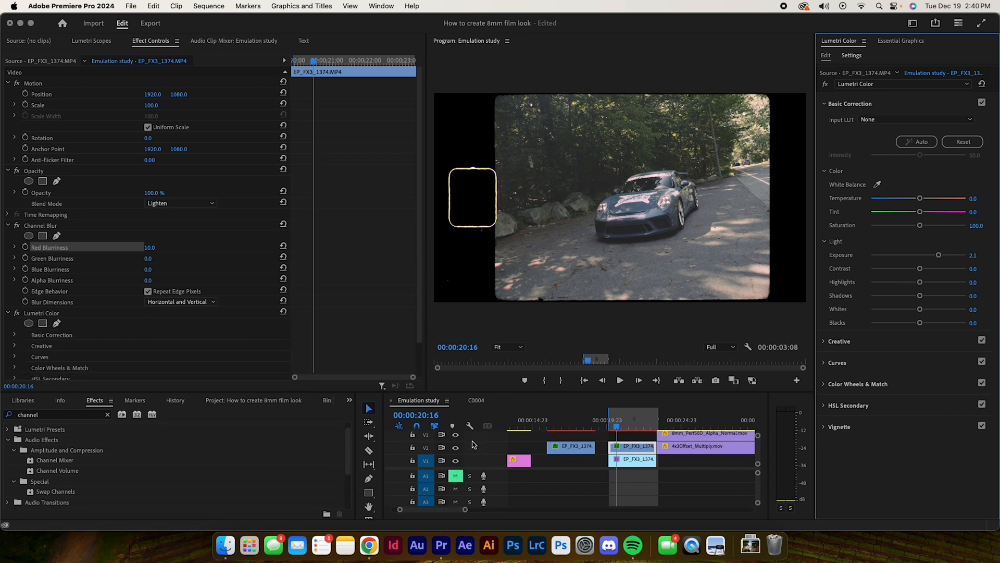
pyautogui.click(458, 449)
pyautogui.click(458, 449)
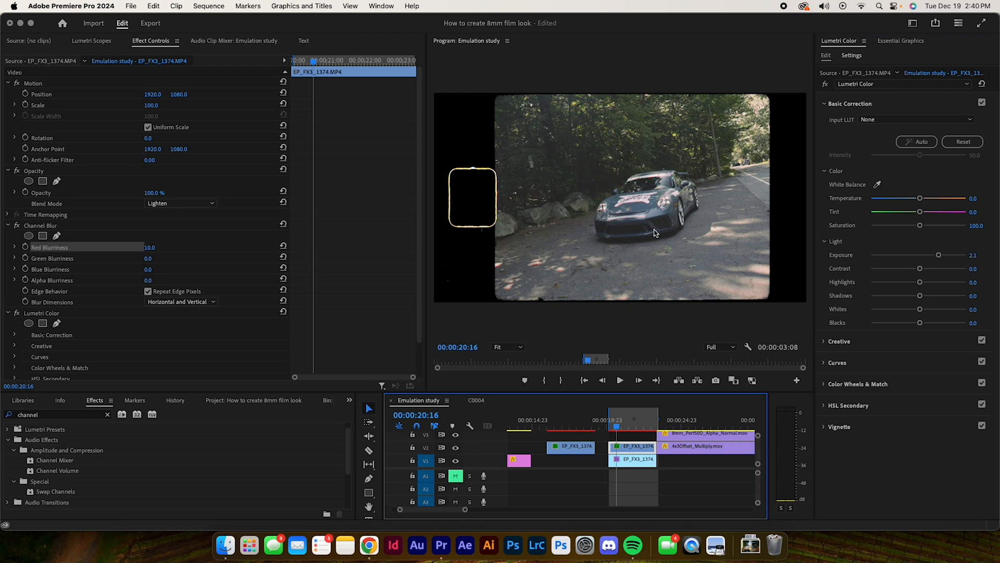
pyautogui.press('`')
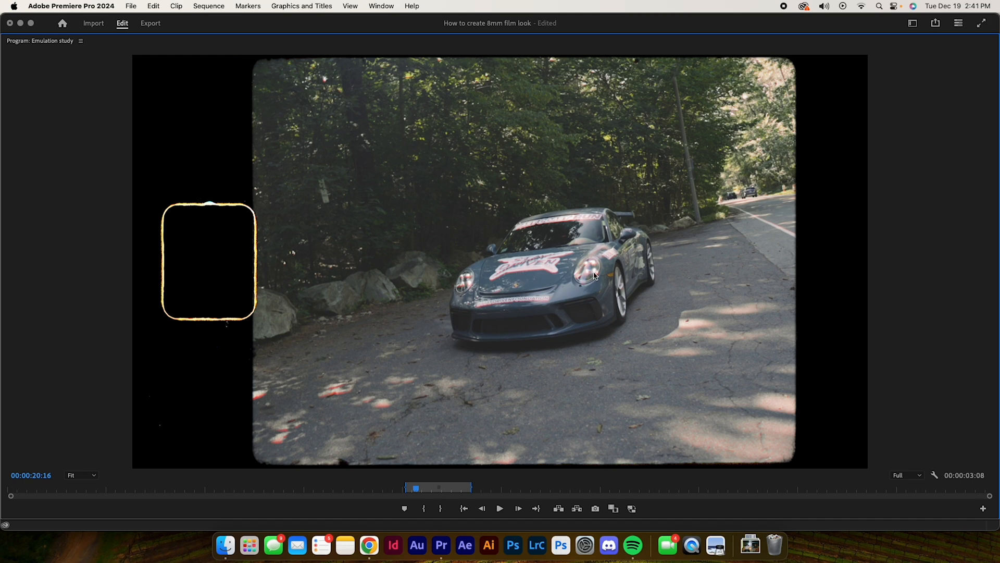
pyautogui.press('`')
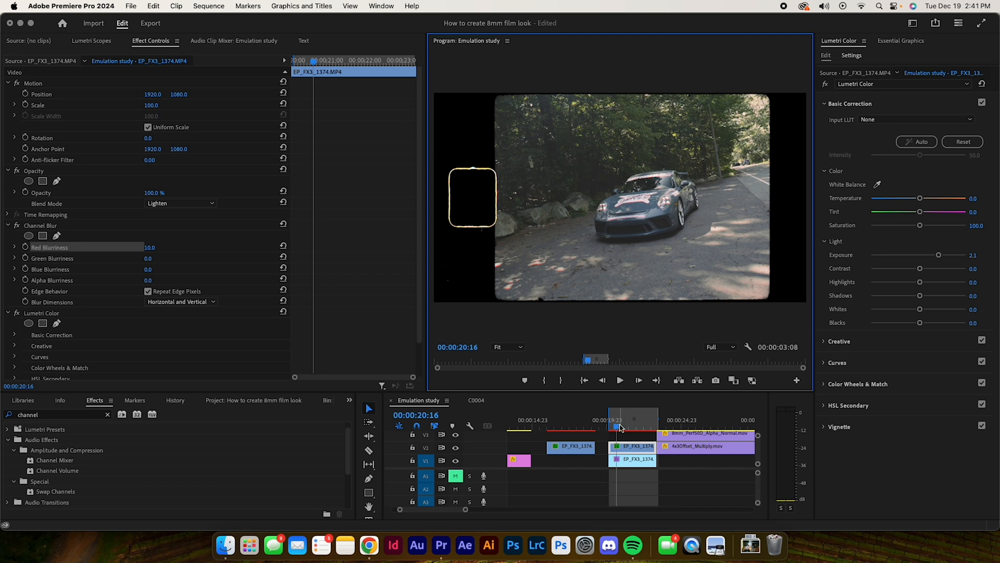
# Step: Play the car clip from about 00:00:20:15 to review the halation effect in motion
pyautogui.click(622, 427)
pyautogui.click(622, 426)
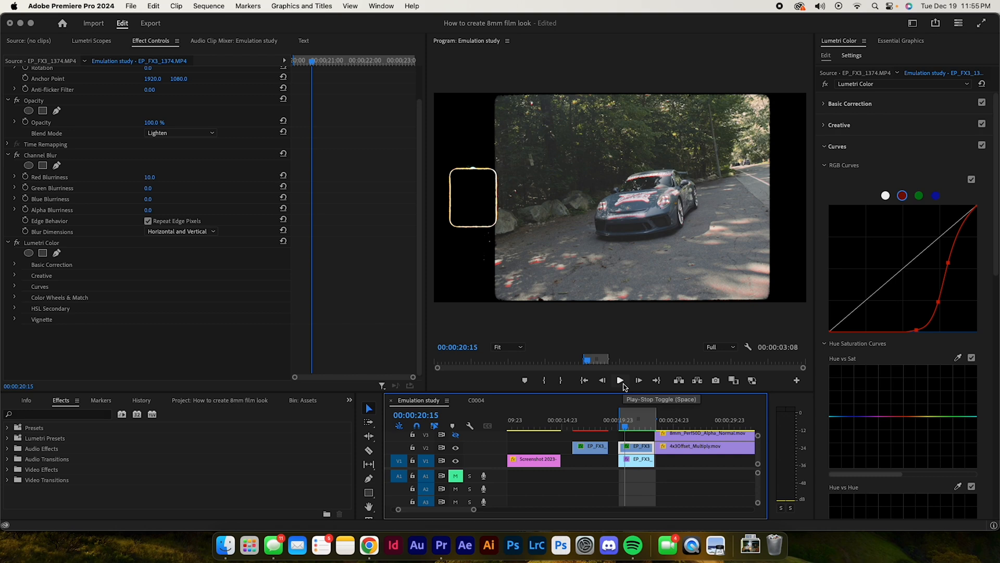
pyautogui.click(624, 385)
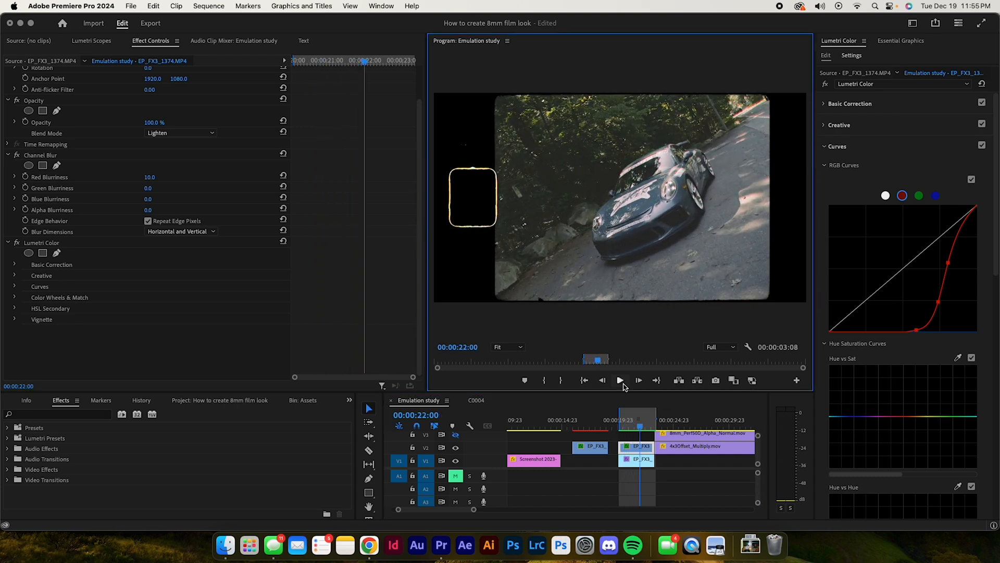
# Step: Move the playhead to 00:00:21:18 and examine the alignment of the red halation with the car in the enlarged program preview
pyautogui.click(635, 425)
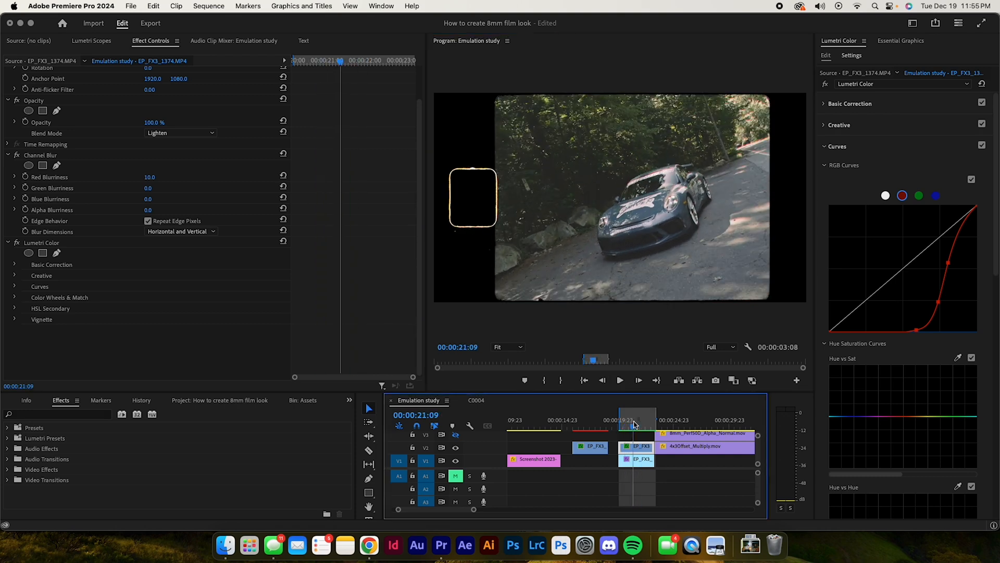
pyautogui.moveTo(635, 424); pyautogui.dragTo(637, 425)
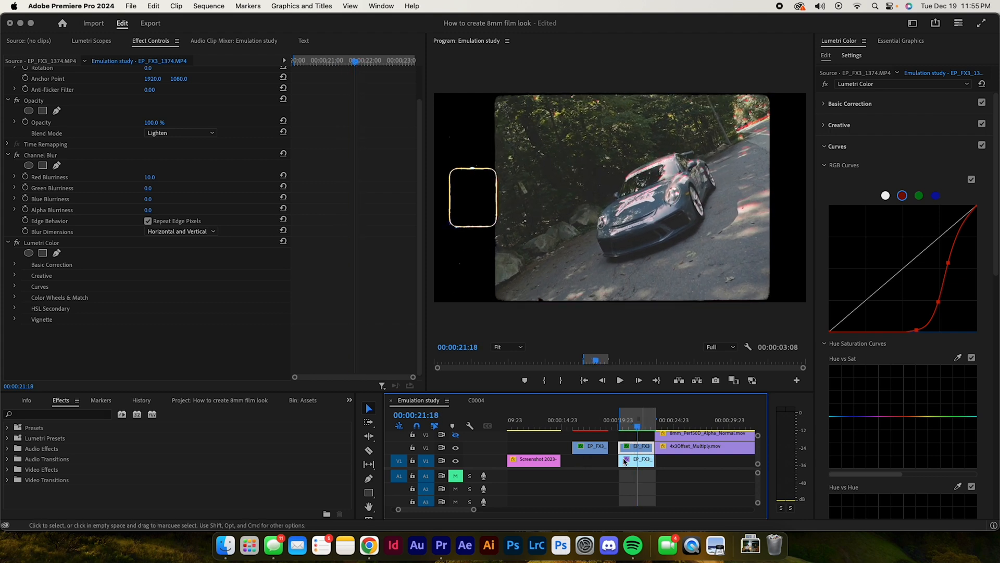
pyautogui.click(670, 166)
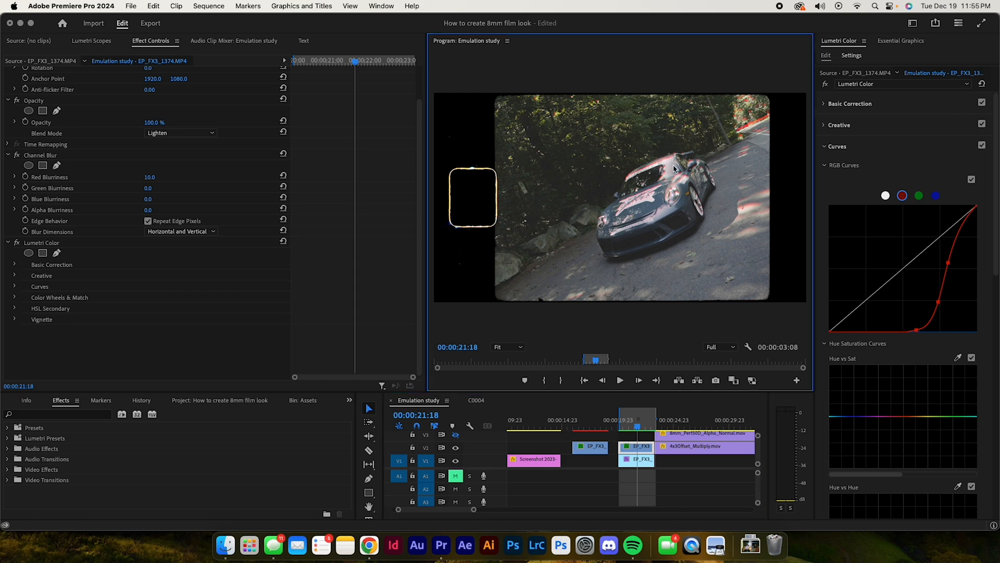
pyautogui.press('`')
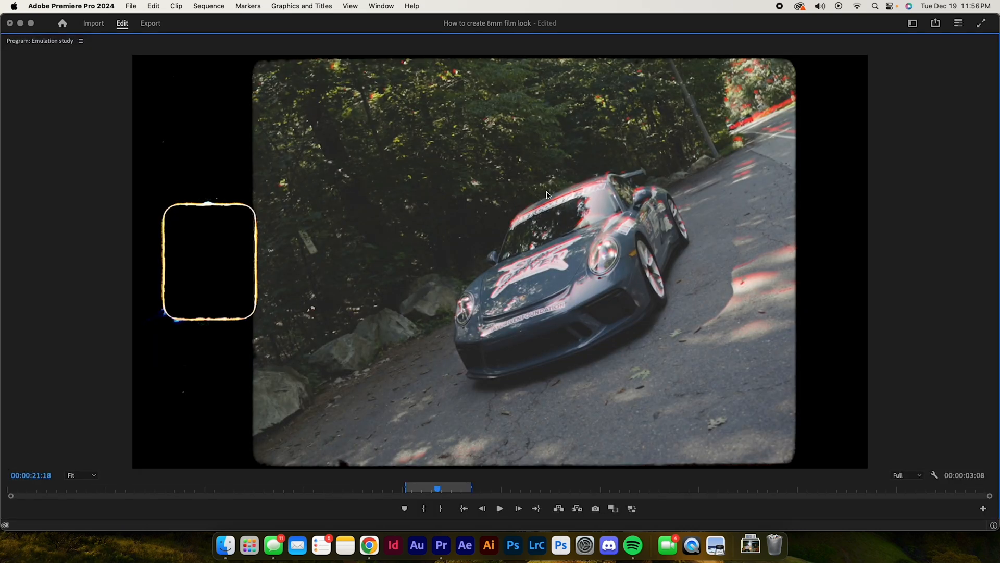
pyautogui.press('`')
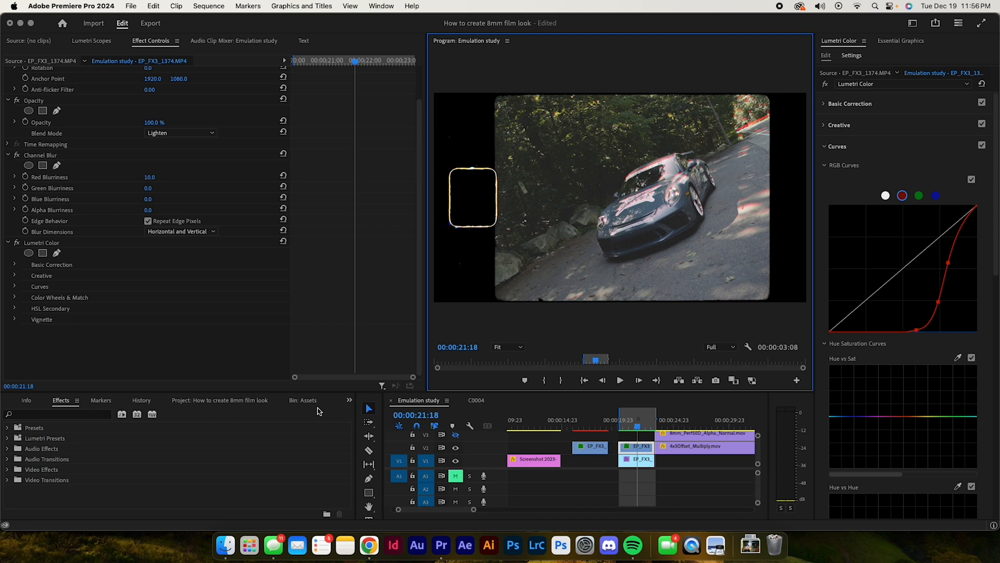
# Step: Apply Posterize Time to the V2 copy with a frame rate of 18, and check the halation alignment in the enlarged preview
pyautogui.click(55, 415)
pyautogui.write('post')
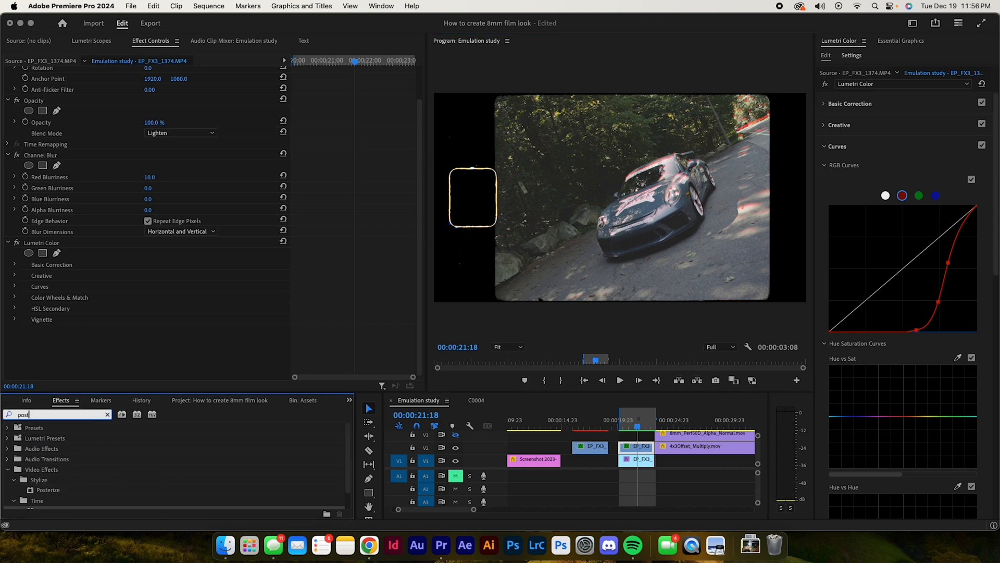
pyautogui.scroll(-2, 64, 433)
pyautogui.moveTo(55, 493); pyautogui.dragTo(553, 461)
pyautogui.click(158, 351)
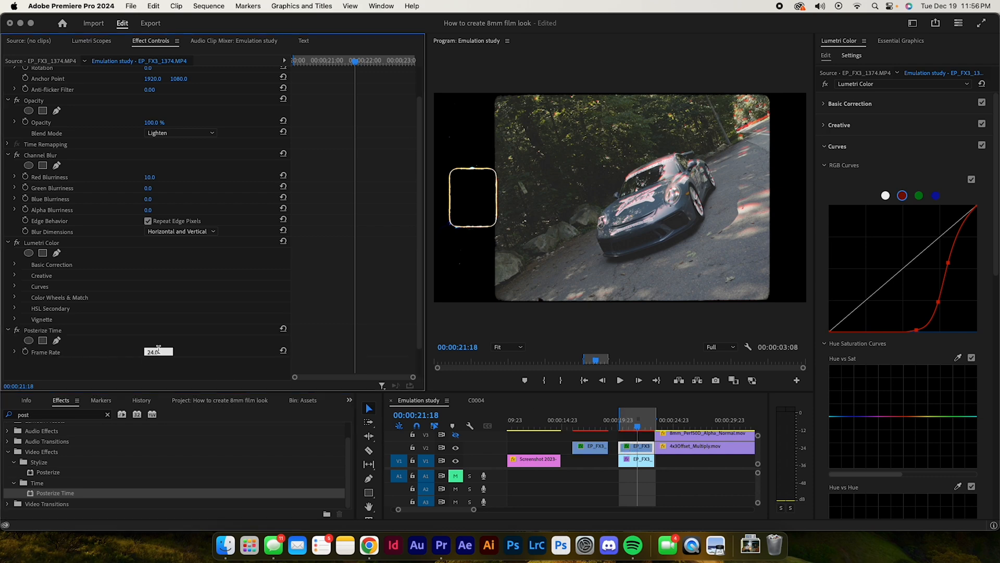
pyautogui.write('18')
pyautogui.press('Return')
pyautogui.click(501, 253)
pyautogui.press('`')
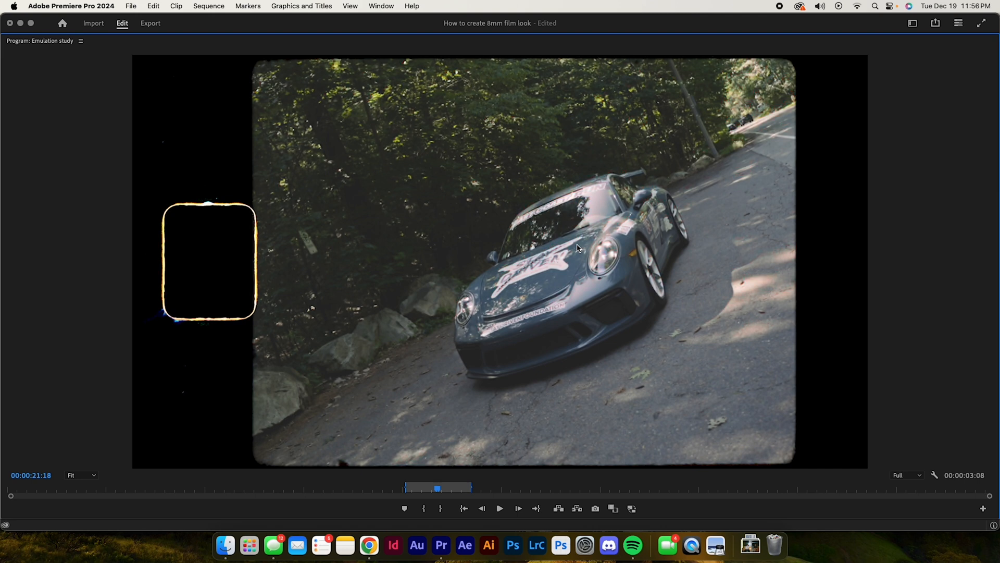
pyautogui.press('`')
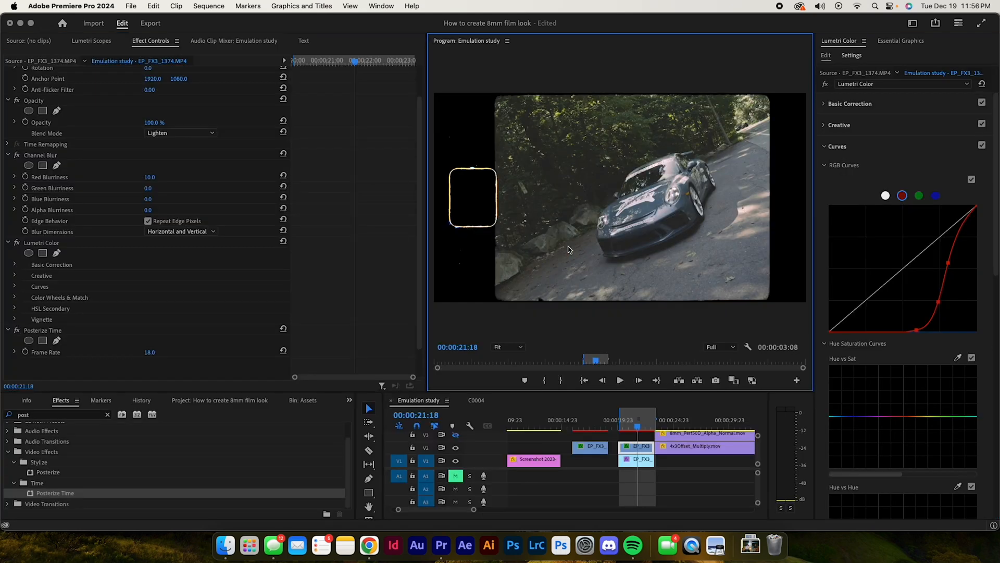